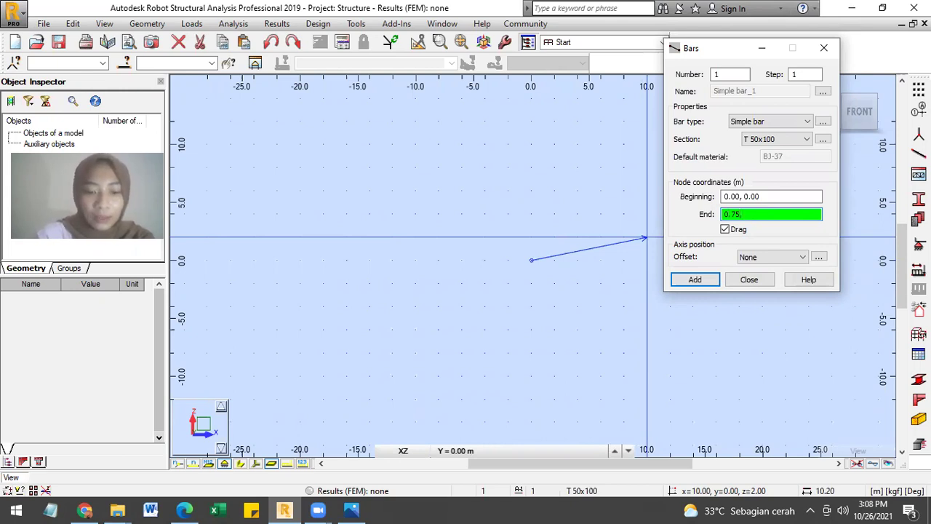
# - Add a bar from (0.00, 0.00) to (0.75, 1.50) and a sloping bar from there to (6.00, 2.50)
pyautogui.press('Return')
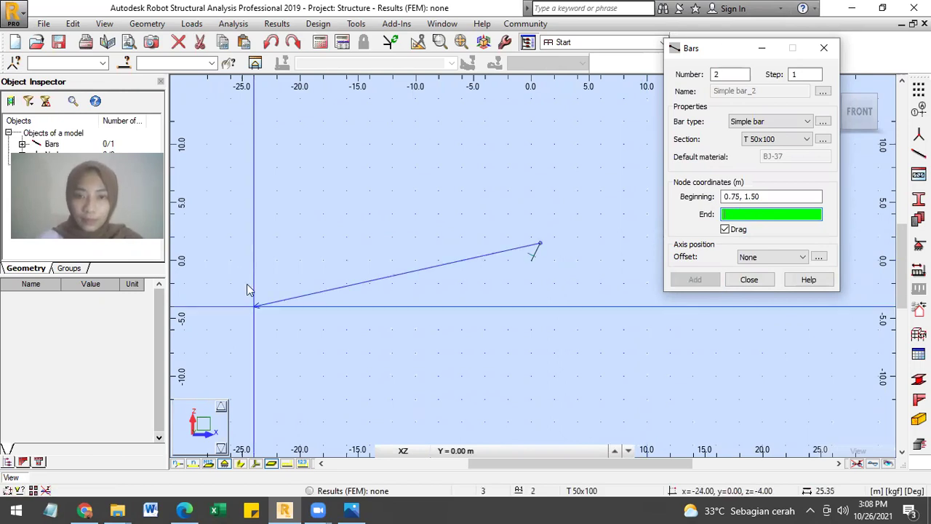
pyautogui.scroll(-2, 486, 251)
pyautogui.scroll(3, 400, 267)
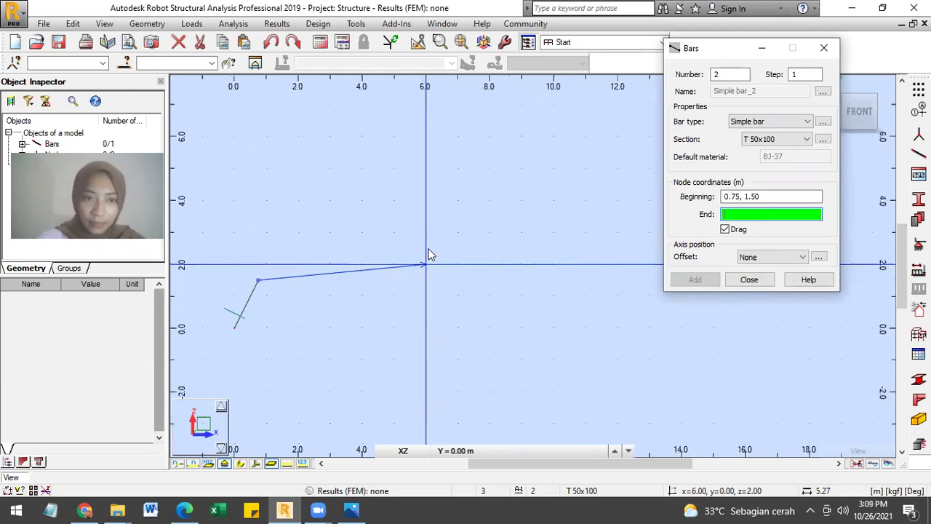
pyautogui.scroll(2, 428, 255)
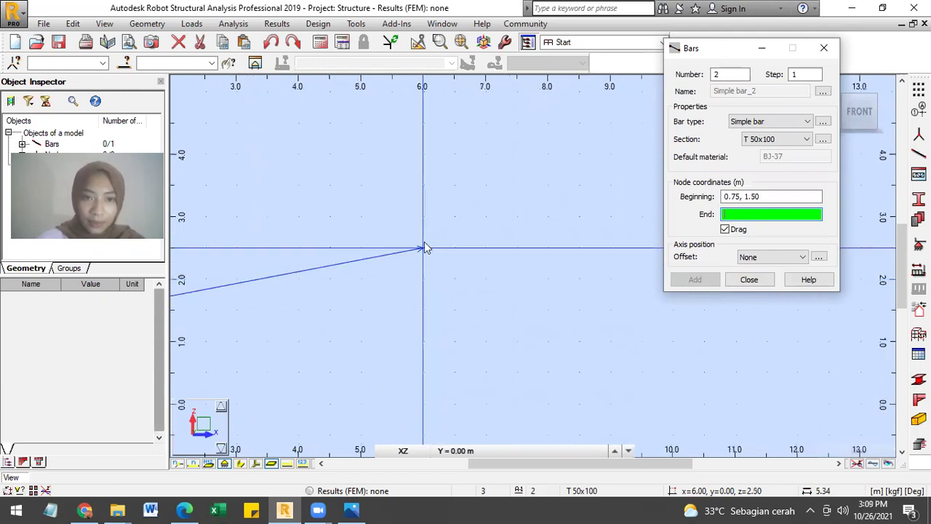
pyautogui.click(438, 251)
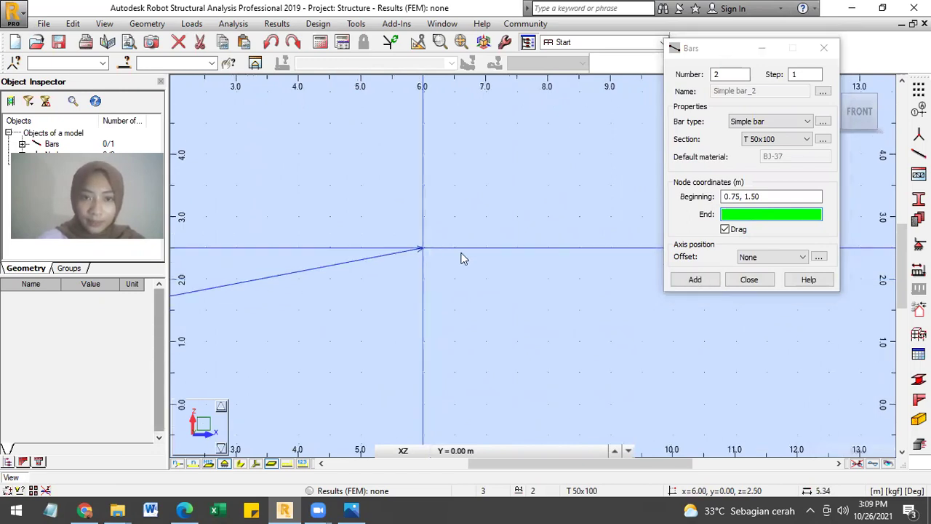
# - Close the frame outline with a vertical bar down to (6.00, 0.00) and a horizontal bar back to (0.00, 0.00)
pyautogui.scroll(-2, 460, 269)
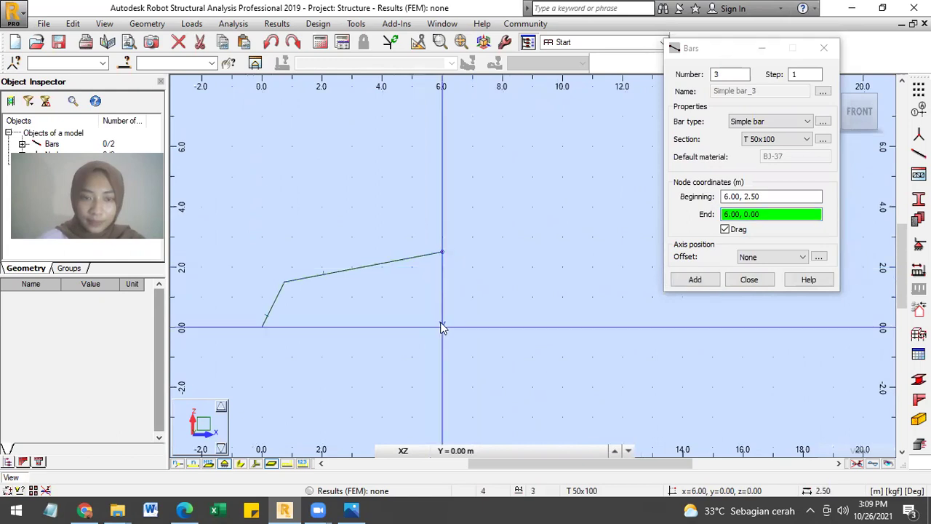
pyautogui.click(440, 328)
pyautogui.click(262, 327)
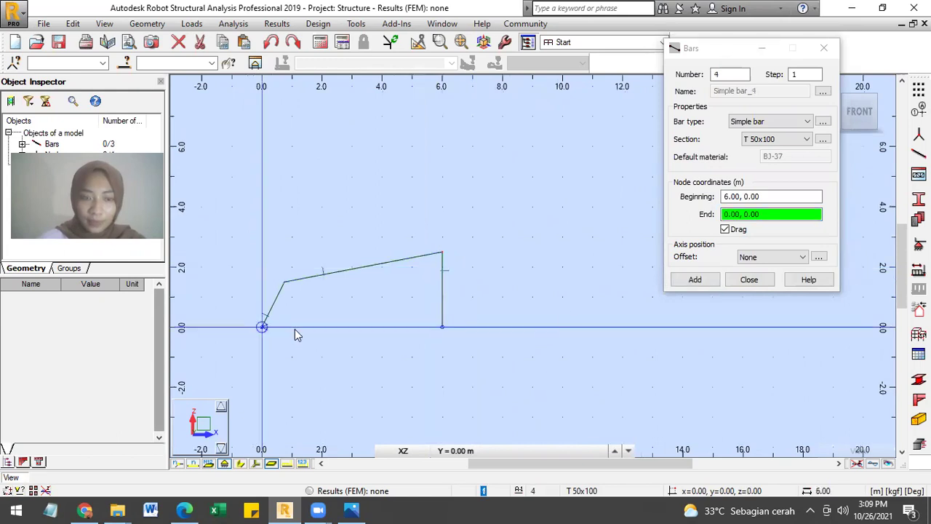
# - Copy the vertical bar at x = 6.00 with a Translation of -0.75 m along X
pyautogui.scroll(2, 258, 307)
pyautogui.click(546, 284)
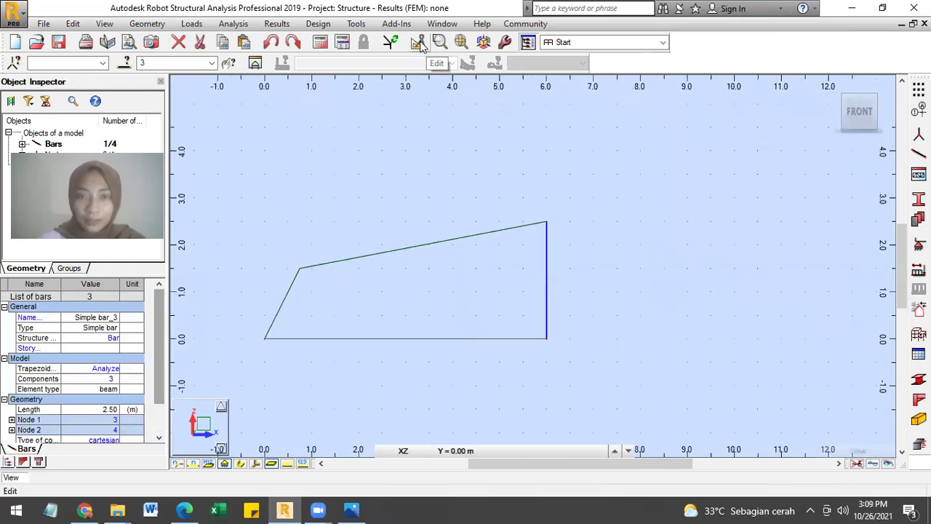
pyautogui.click(420, 43)
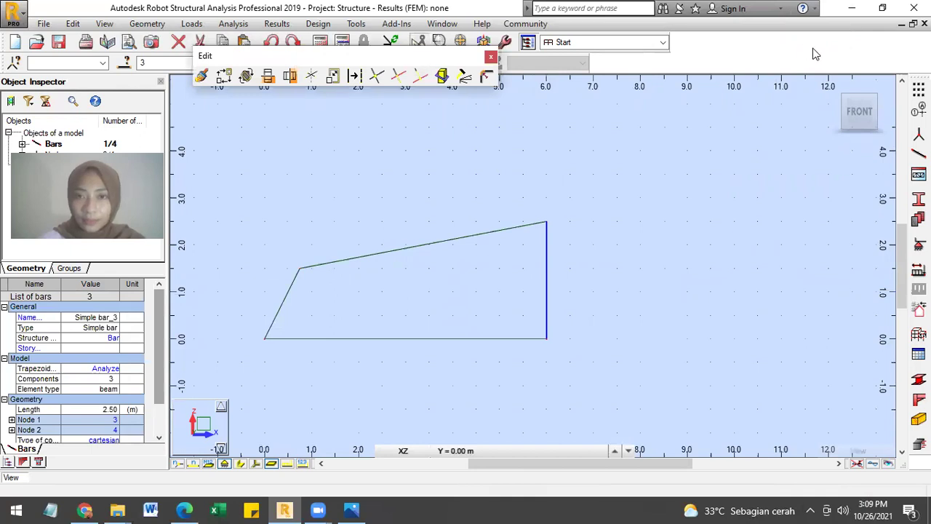
pyautogui.moveTo(757, 61); pyautogui.dragTo(679, 68)
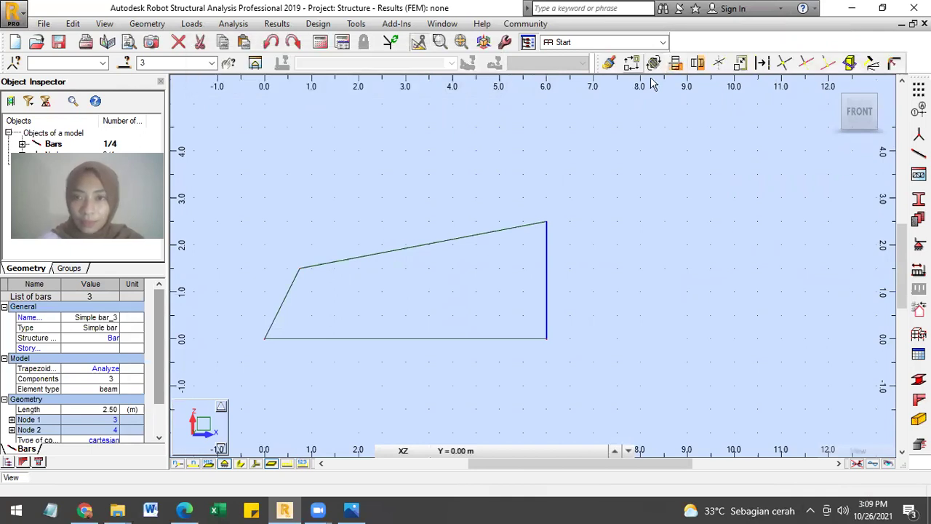
pyautogui.click(850, 63)
pyautogui.write('-0.75')
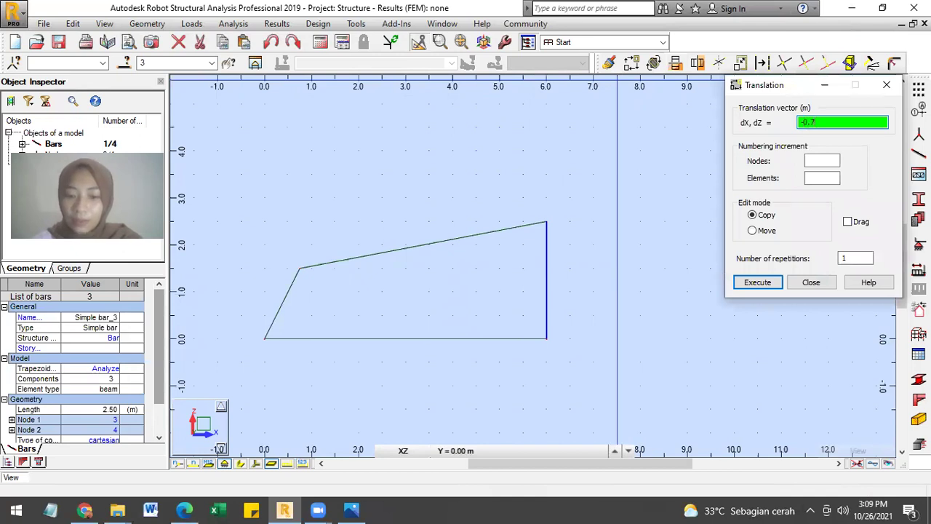
pyautogui.click(778, 283)
pyautogui.click(813, 283)
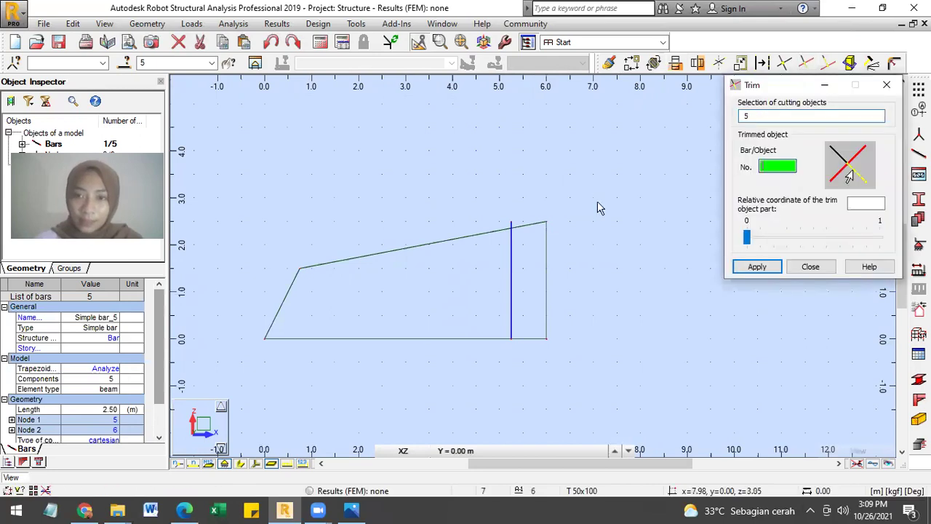
# - Trim the sloping bar's end beyond the copied vertical bar, and delete that copied bar
pyautogui.click(535, 228)
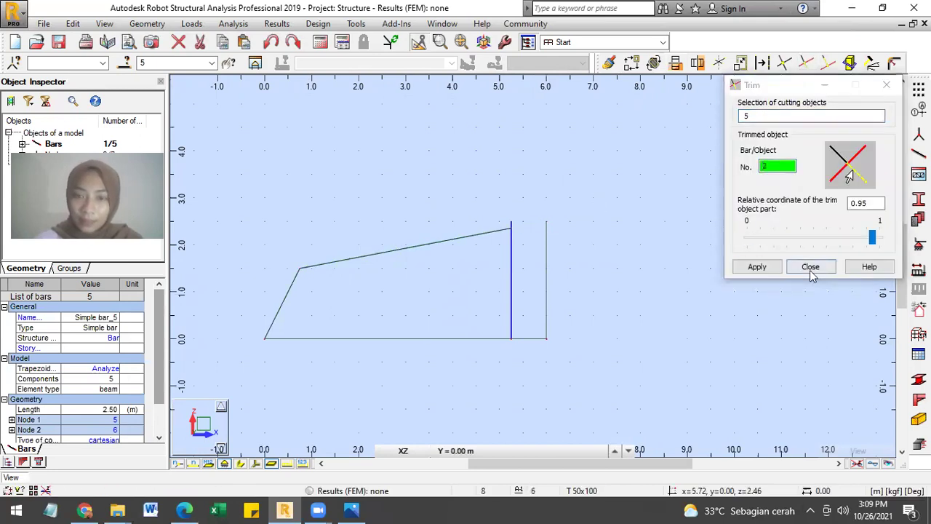
pyautogui.press('Escape')
pyautogui.moveTo(493, 194); pyautogui.dragTo(525, 362)
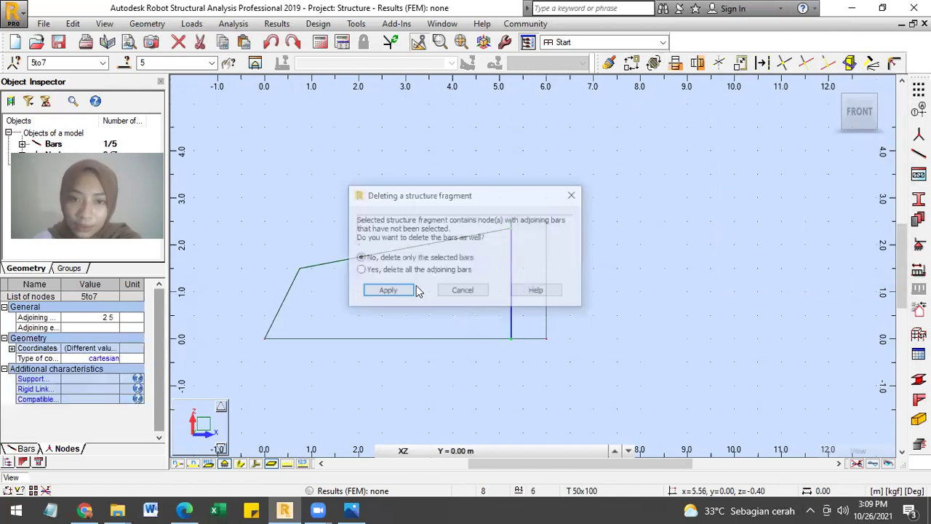
pyautogui.click(463, 288)
pyautogui.press('Delete')
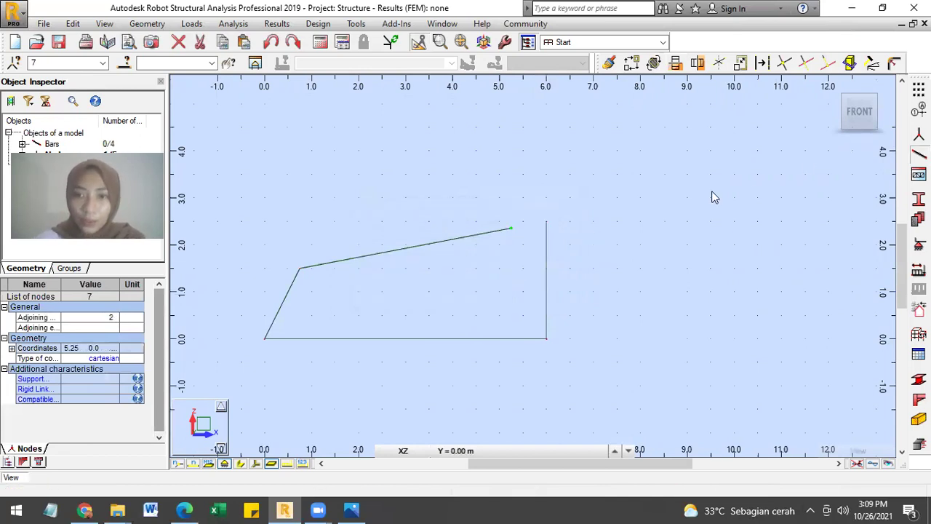
# - Add a bar from the trimmed end at (5.25, 2.36) to the vertical bar's upper node at (6.00, 2.50)
pyautogui.hotkey('ctrl', 'shift', 'b')
pyautogui.click(516, 229)
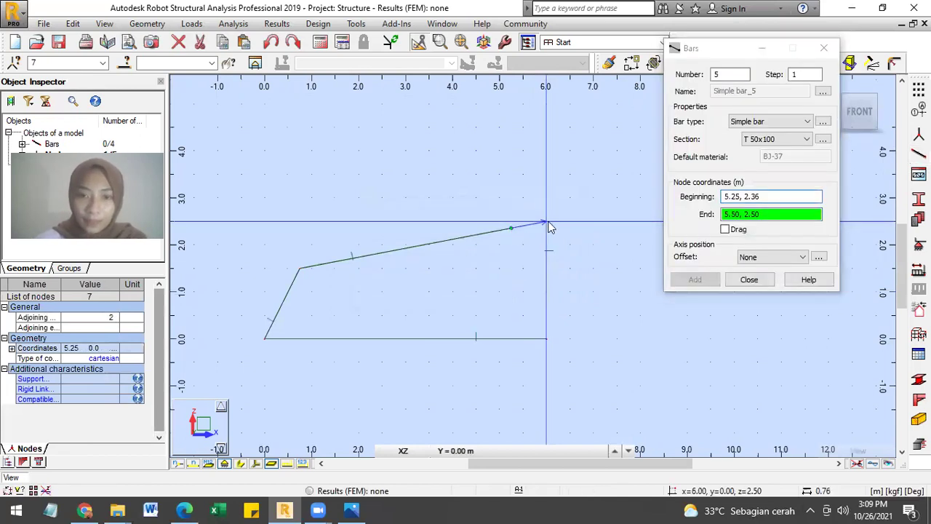
pyautogui.click(744, 281)
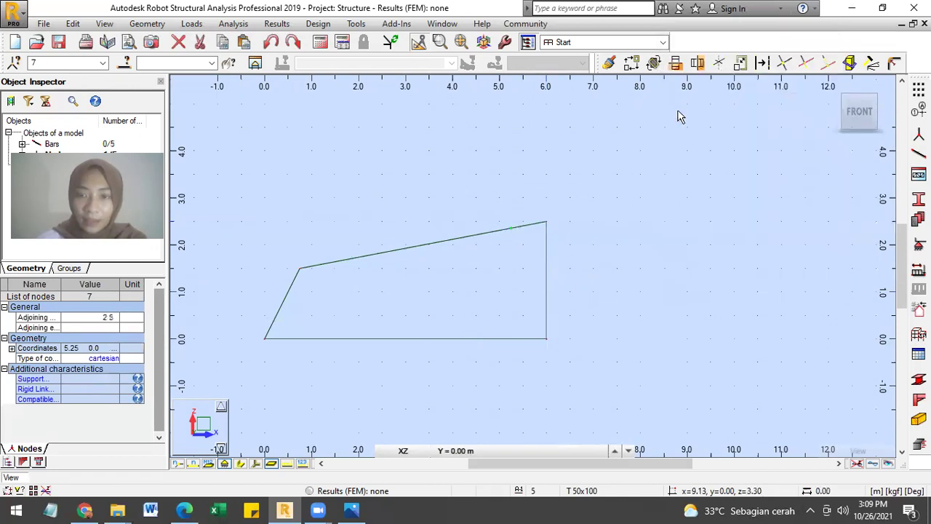
# - Divide the horizontal bottom bar into 4 segments, with generating nodes without bar division turned off
pyautogui.moveTo(478, 390); pyautogui.dragTo(436, 301)
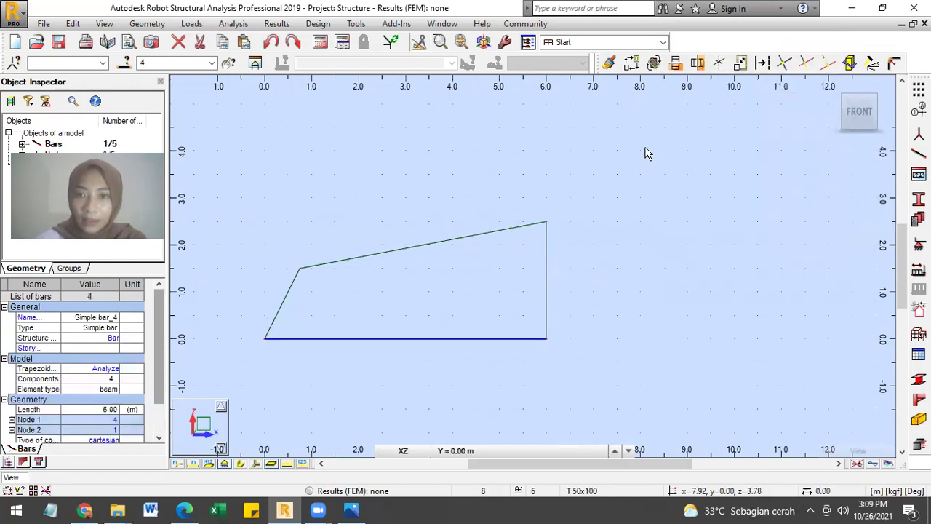
pyautogui.click(762, 62)
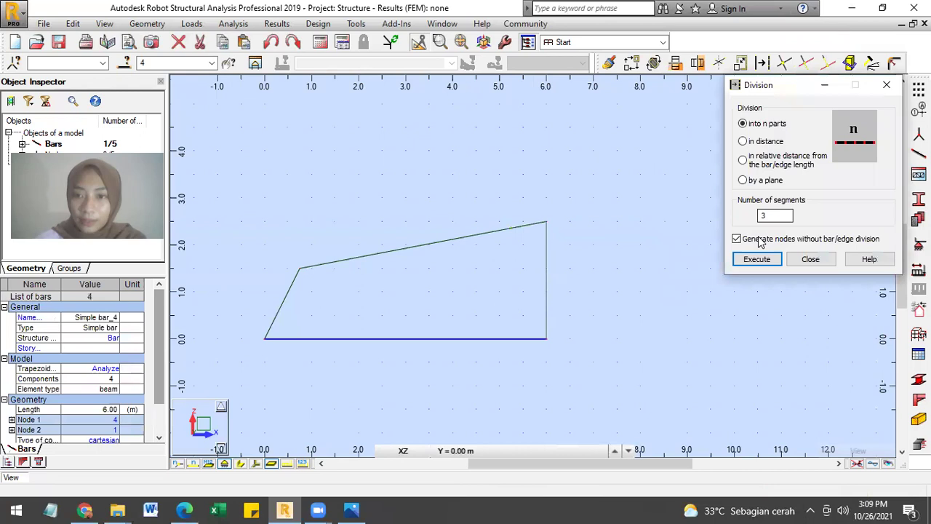
pyautogui.doubleClick(762, 216)
pyautogui.write('4')
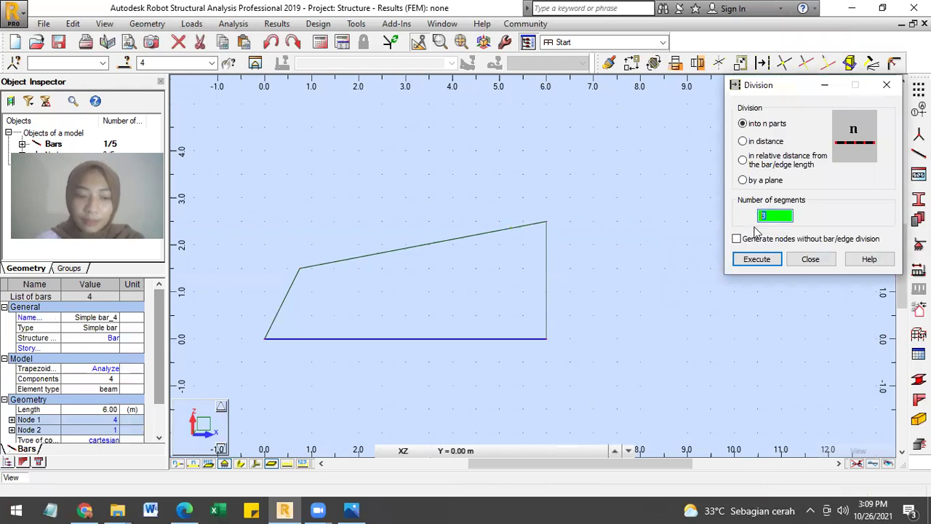
pyautogui.click(765, 259)
pyautogui.click(800, 263)
# - Divide the long sloping top bar into 3 segments, with generating nodes without bar division turned off
pyautogui.moveTo(399, 226); pyautogui.dragTo(440, 191)
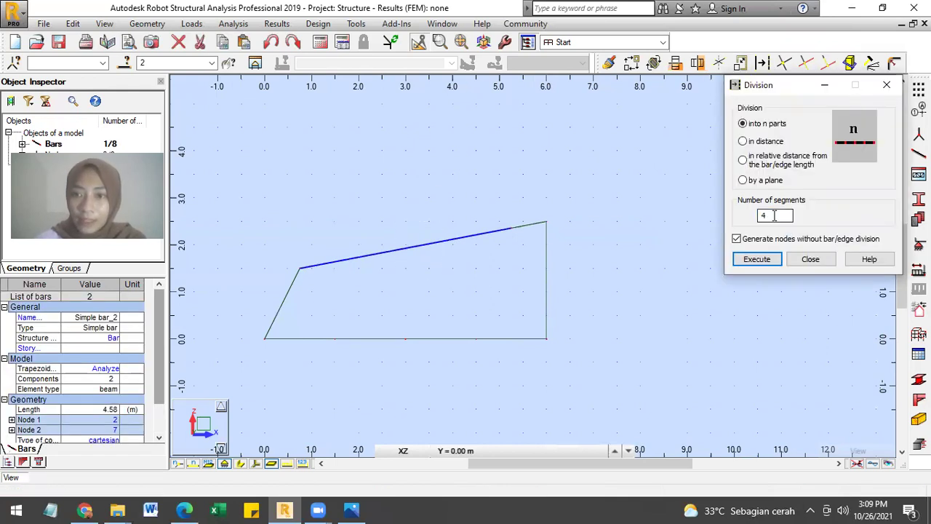
pyautogui.moveTo(774, 216); pyautogui.dragTo(707, 228)
pyautogui.write('3')
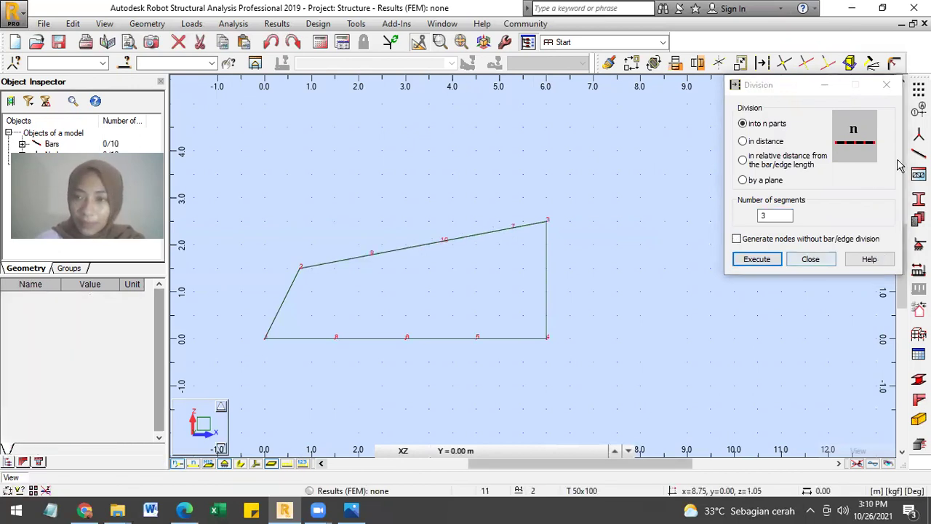
pyautogui.click(811, 259)
# - Add a diagonal bar from the top node at (0.75, 1.50) to the bottom node at (1.50, 0.00)
pyautogui.click(919, 155)
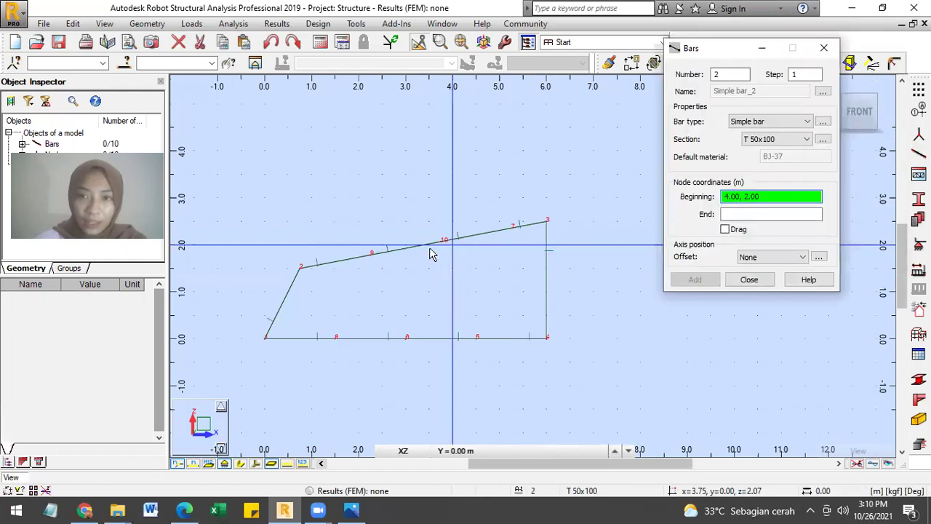
pyautogui.click(301, 267)
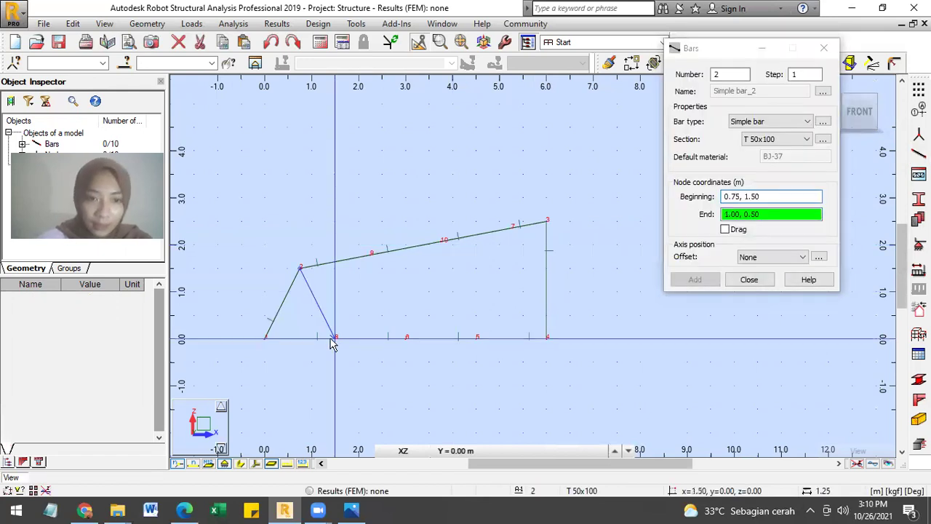
pyautogui.click(331, 341)
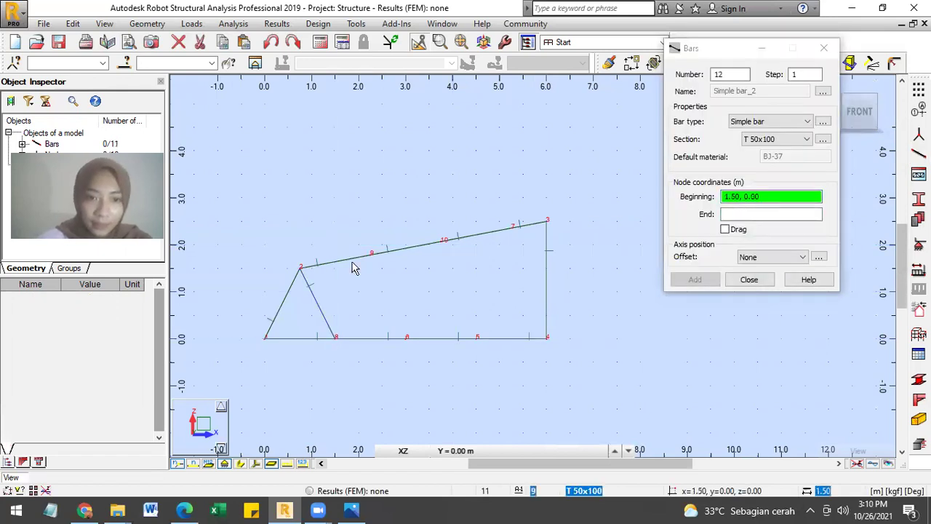
# - With Drag enabled, add continuous zigzag diagonals from (1.50, 0.00) to (6.00, 0.00), alternating between the top and bottom chord nodes
pyautogui.click(724, 229)
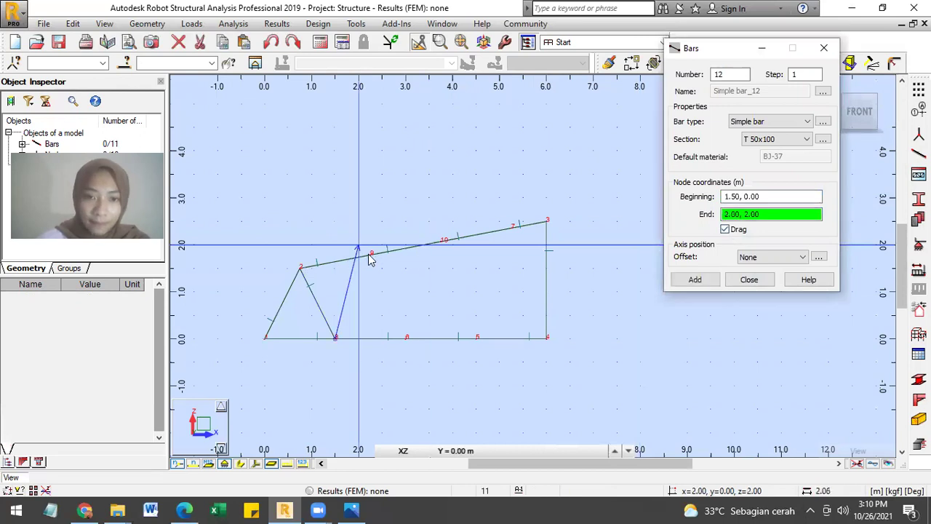
pyautogui.click(369, 255)
pyautogui.click(406, 340)
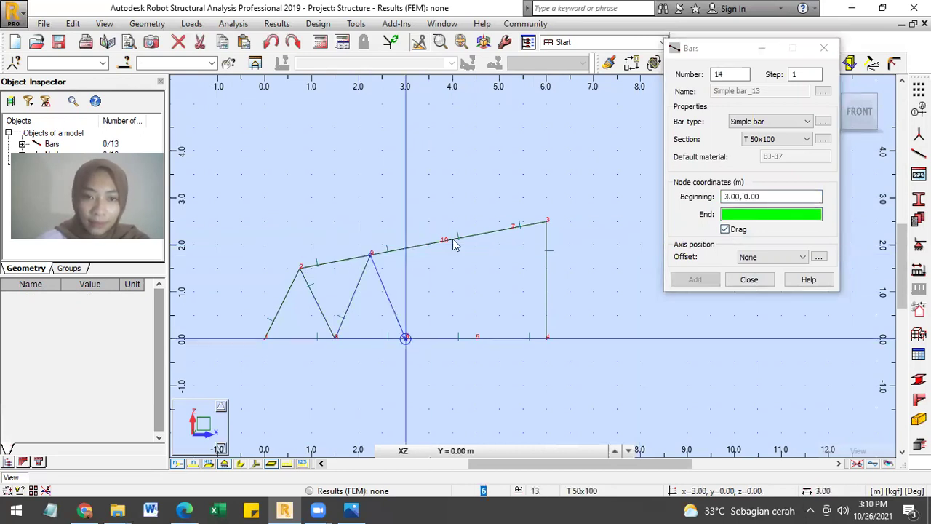
pyautogui.click(440, 241)
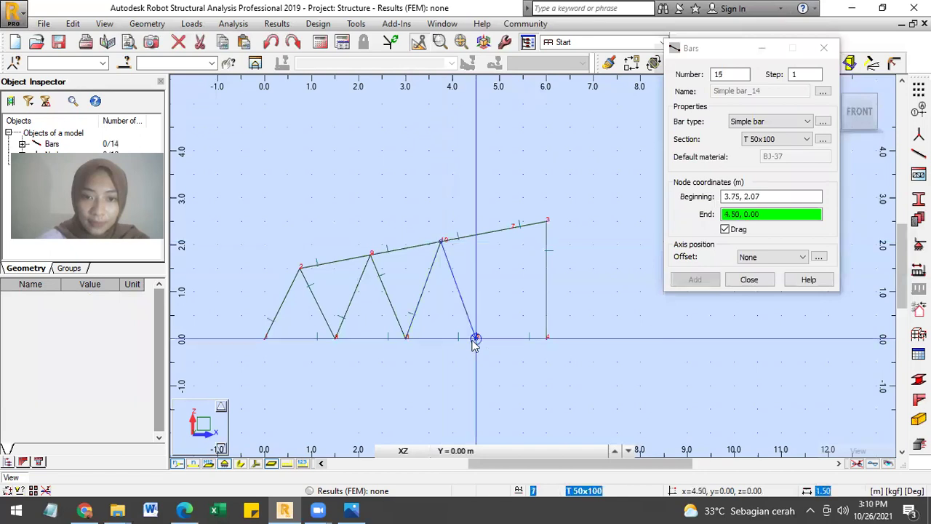
pyautogui.click(475, 339)
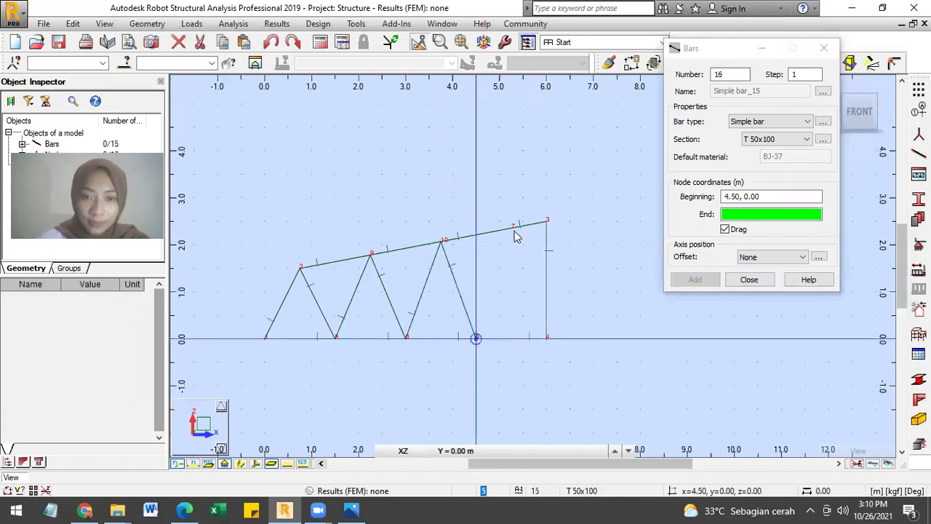
pyautogui.click(547, 339)
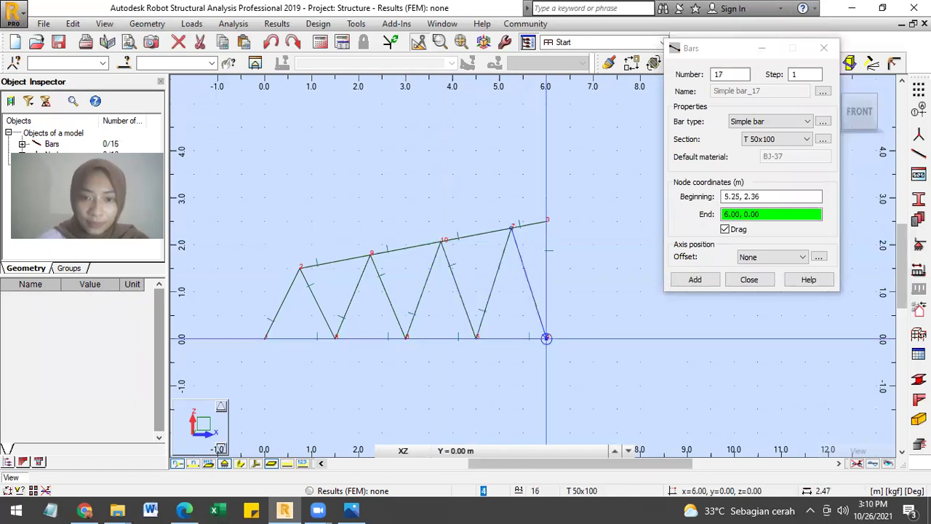
pyautogui.press('Escape')
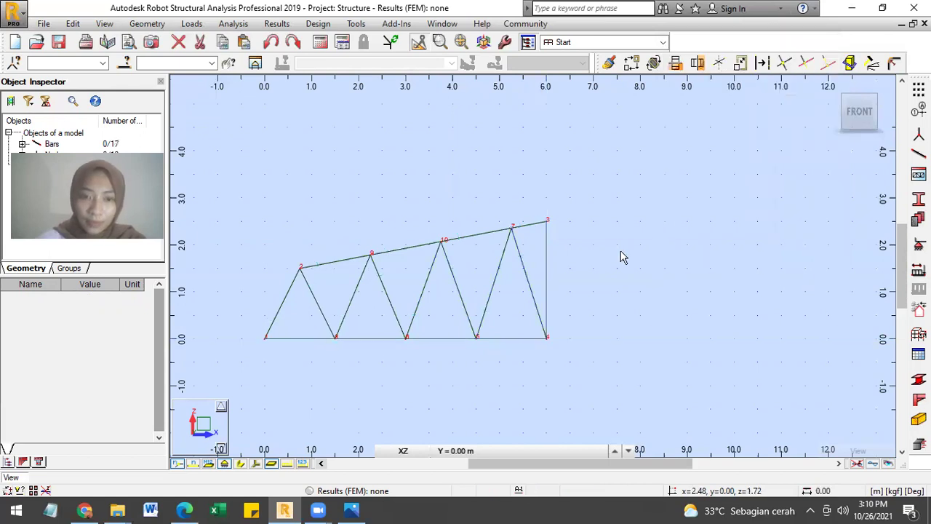
# - Turn on the display of section shapes for the truss bars
pyautogui.scroll(-1, 624, 256)
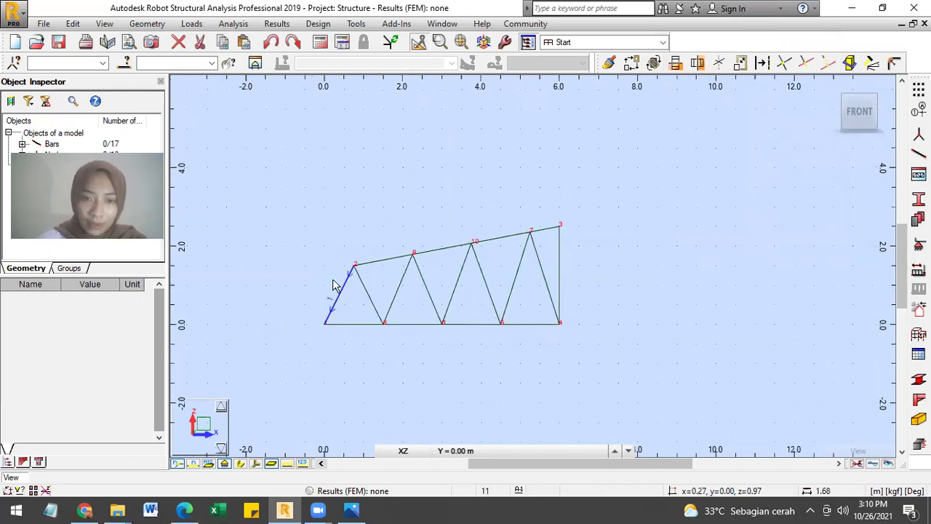
pyautogui.scroll(2, 332, 282)
pyautogui.click(240, 464)
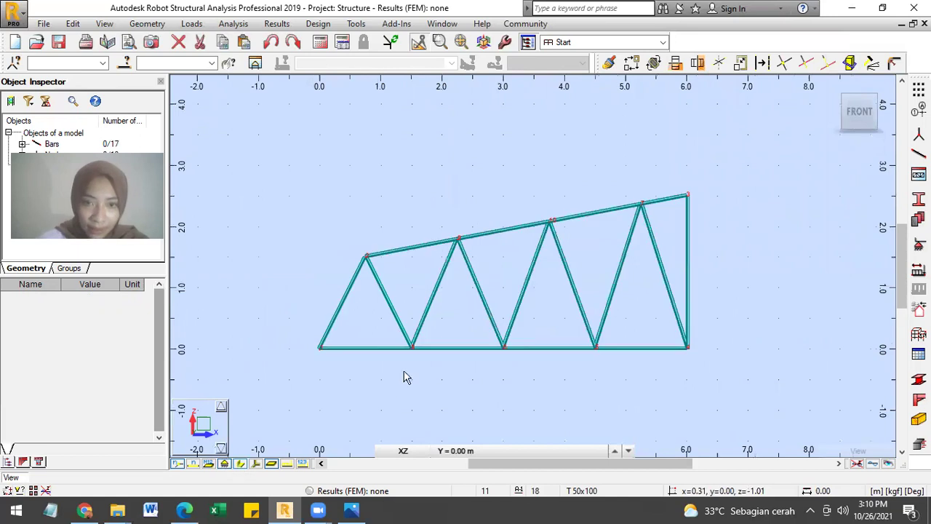
# - Set the gamma angle of all the sloping top chord bars to 180 degrees
pyautogui.scroll(1, 402, 375)
pyautogui.scroll(-1, 419, 279)
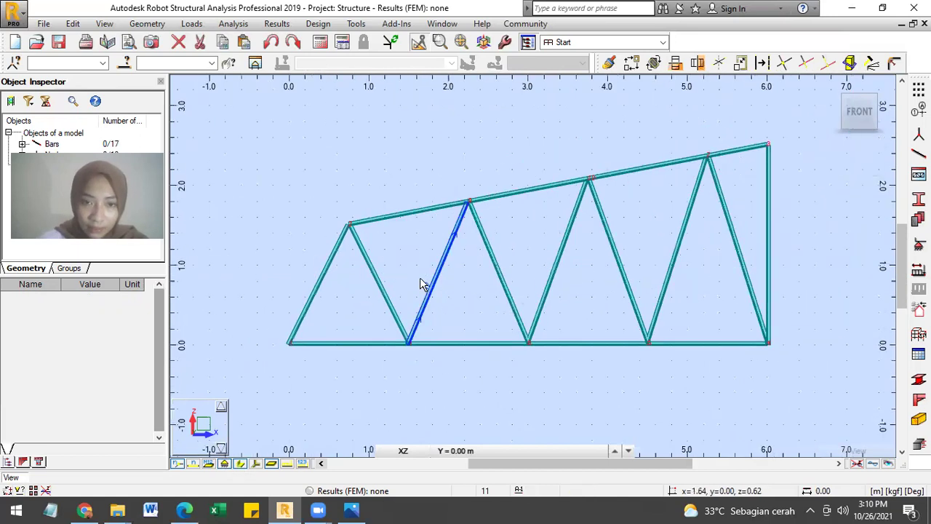
pyautogui.scroll(2, 377, 325)
pyautogui.scroll(-3, 377, 325)
pyautogui.moveTo(269, 131); pyautogui.dragTo(769, 280)
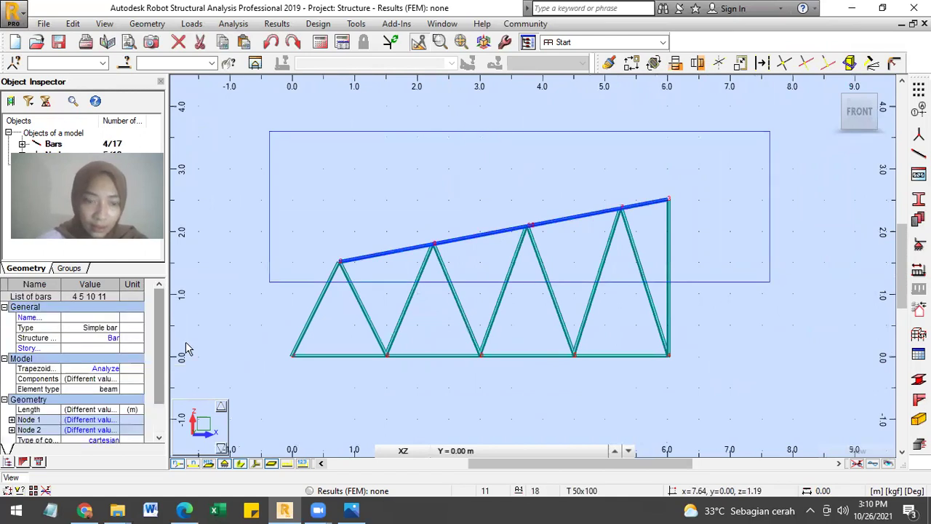
pyautogui.scroll(-3, 114, 381)
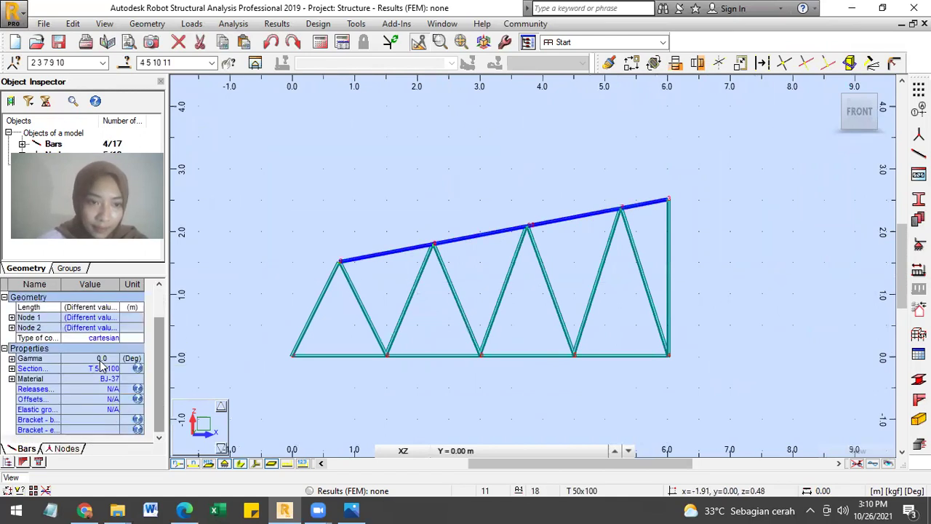
pyautogui.click(11, 358)
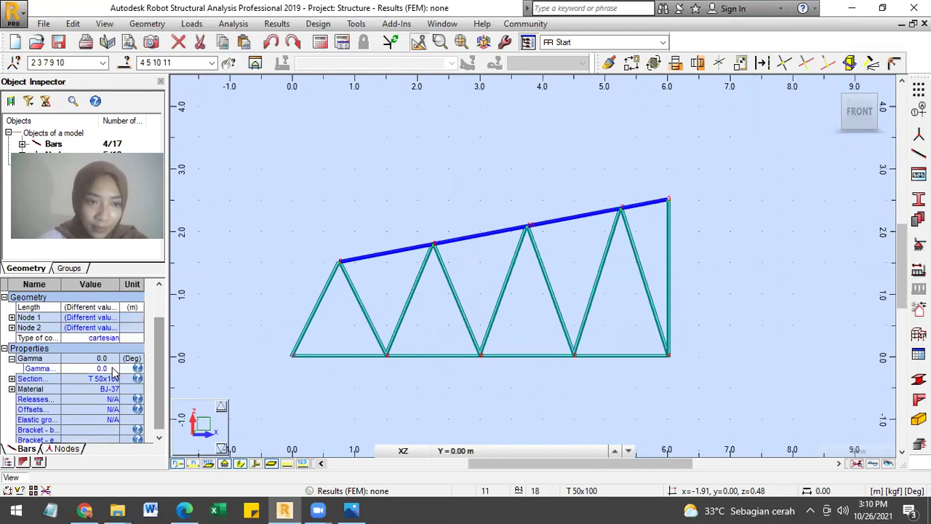
pyautogui.click(108, 369)
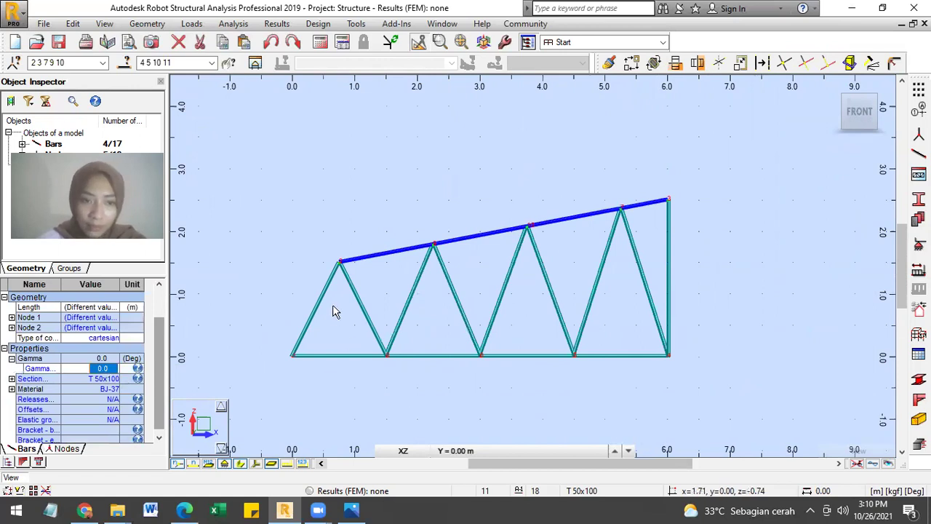
pyautogui.write('1')
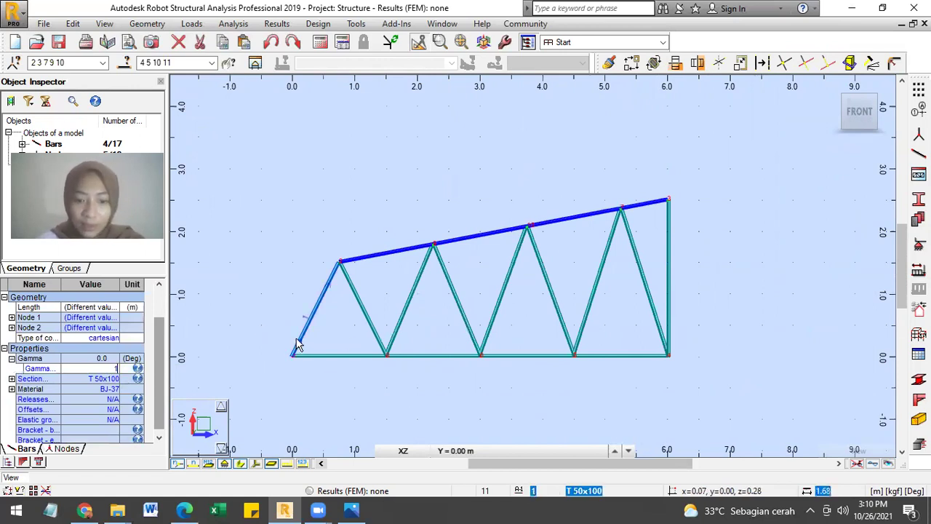
pyautogui.write('80')
pyautogui.press('Return')
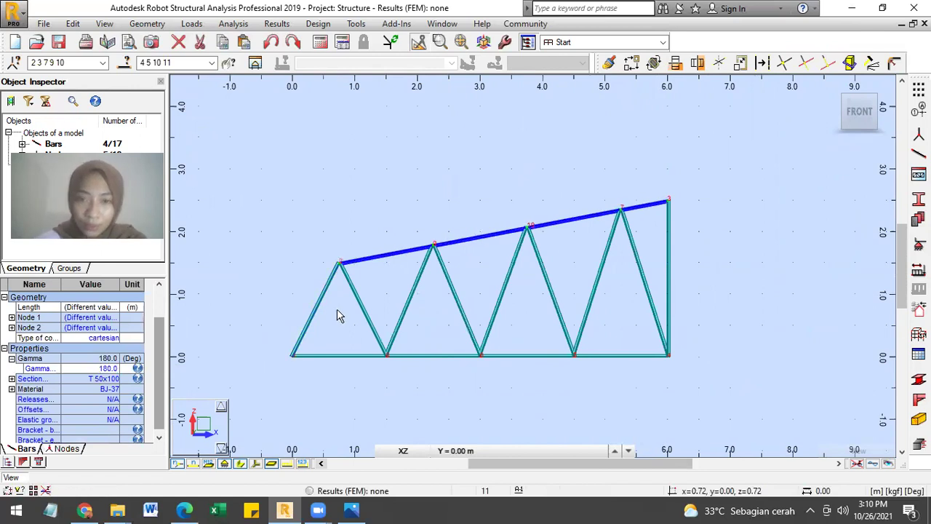
pyautogui.scroll(1, 337, 321)
pyautogui.click(274, 288)
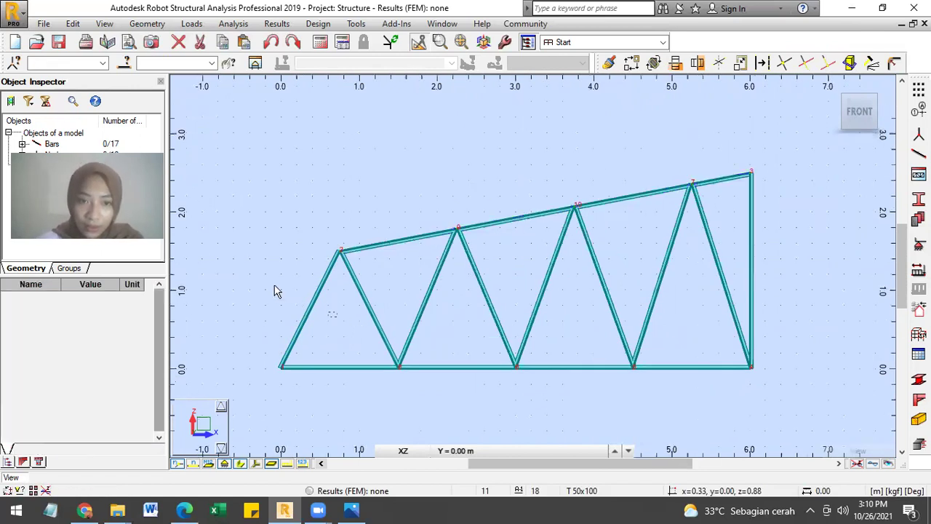
# - Set the gamma angle to 90 degrees for the upward-sloping web bars (1, 12, 14, 16) and the vertical end bar 3
pyautogui.click(425, 292)
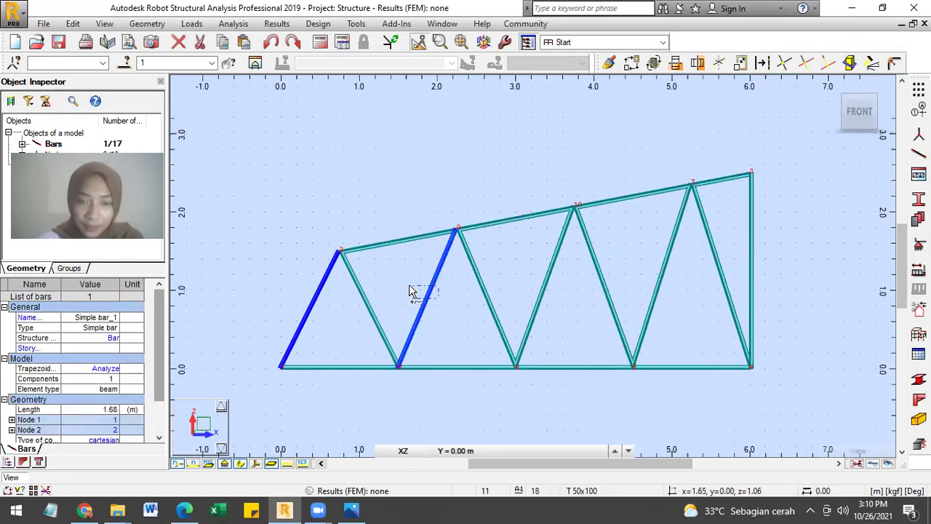
pyautogui.keyDown('ctrl'); pyautogui.click(426, 292); pyautogui.keyUp('ctrl')
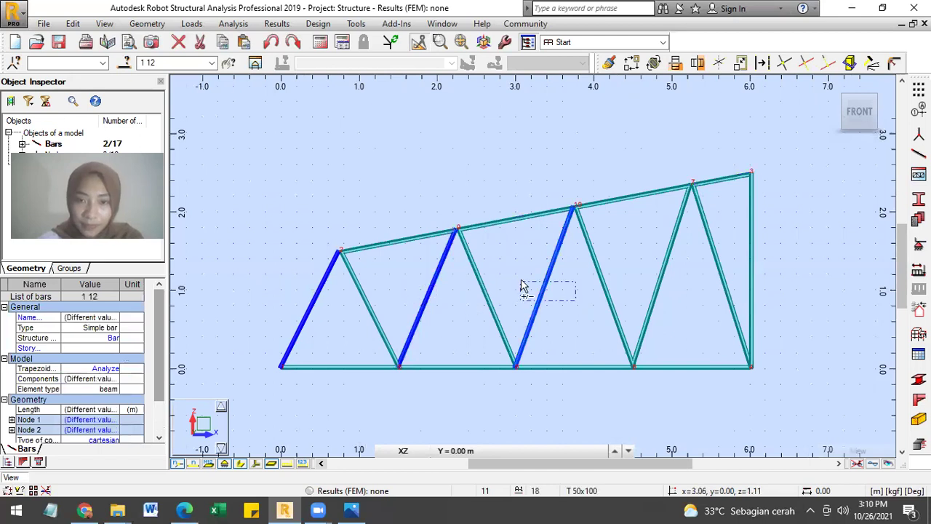
pyautogui.keyDown('ctrl'); pyautogui.click(664, 267); pyautogui.keyUp('ctrl')
pyautogui.keyDown('ctrl'); pyautogui.click(751, 225); pyautogui.keyUp('ctrl')
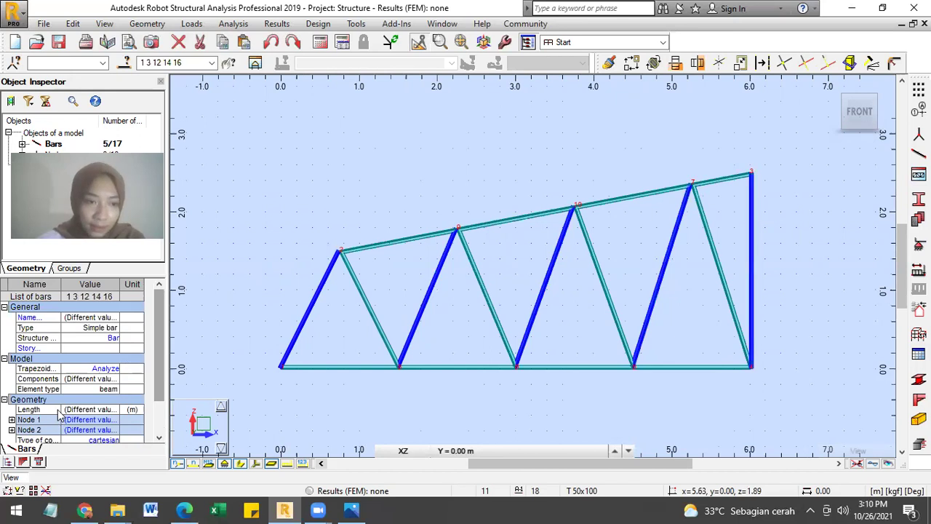
pyautogui.scroll(-3, 156, 386)
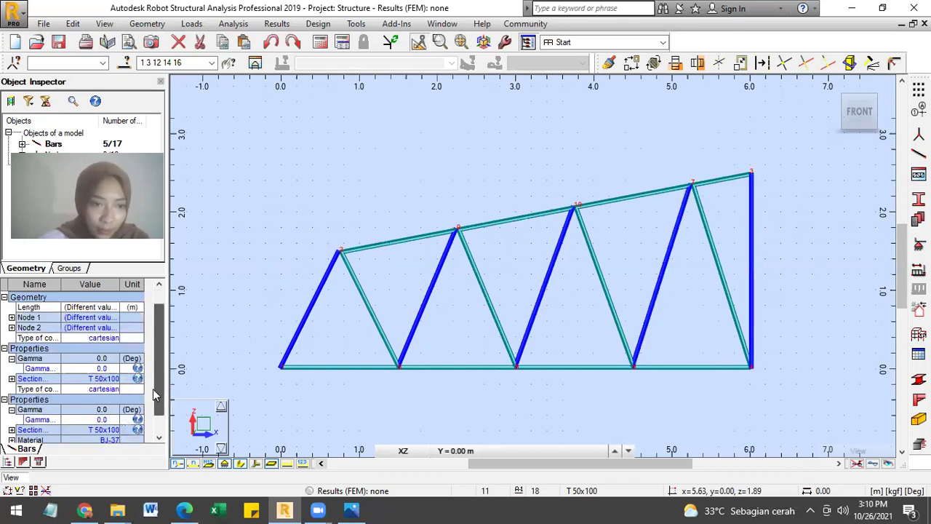
pyautogui.click(104, 367)
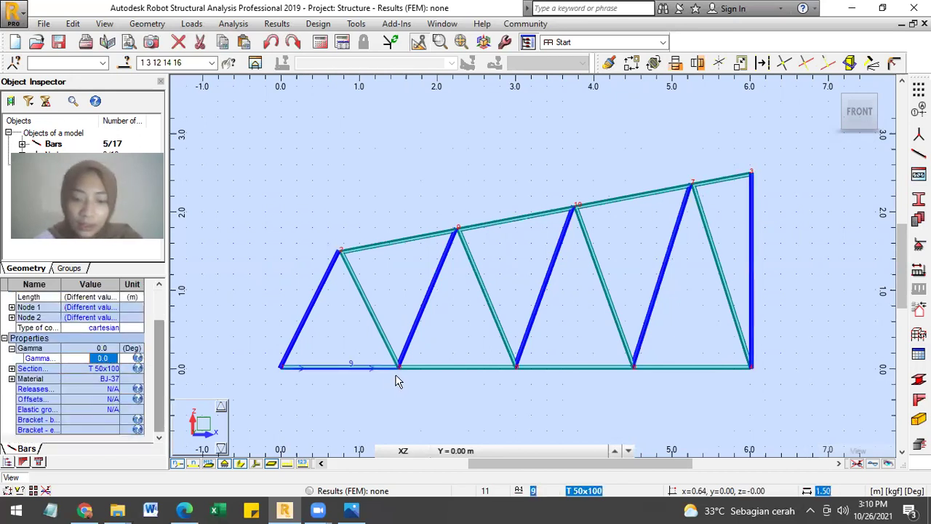
pyautogui.write('90')
pyautogui.press('Return')
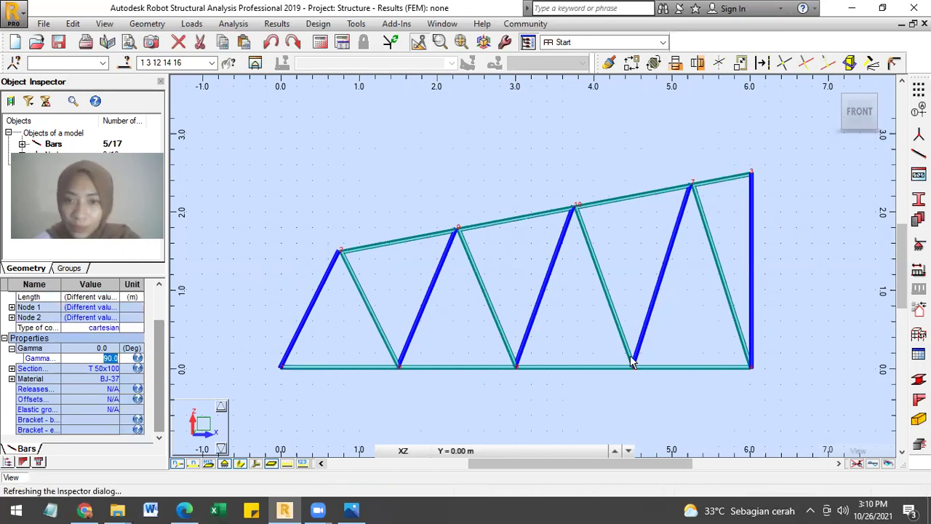
pyautogui.scroll(1, 753, 192)
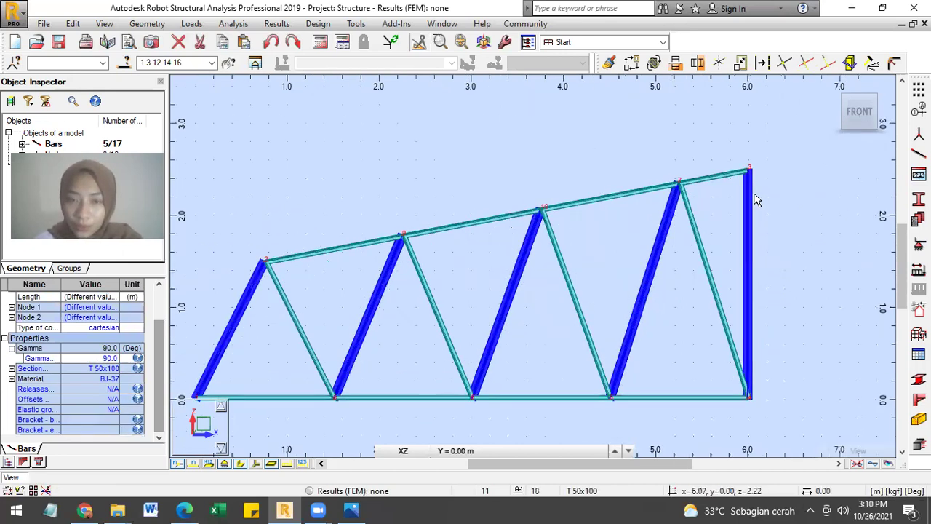
pyautogui.press('Escape')
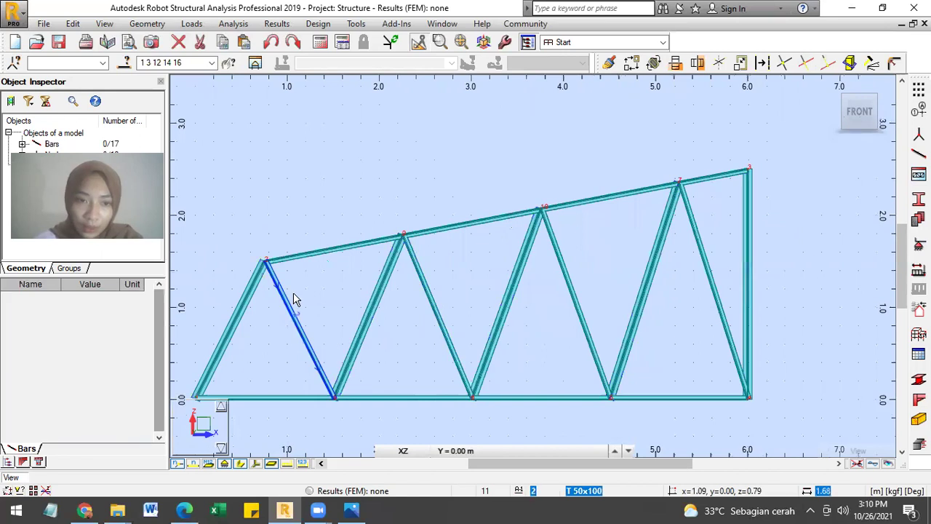
# - Set the gamma angle of the four downward-sloping diagonals (bars 2, 13, 15 and 17) to -90 degrees
pyautogui.click(286, 309)
pyautogui.keyDown('ctrl'); pyautogui.click(440, 320); pyautogui.keyUp('ctrl')
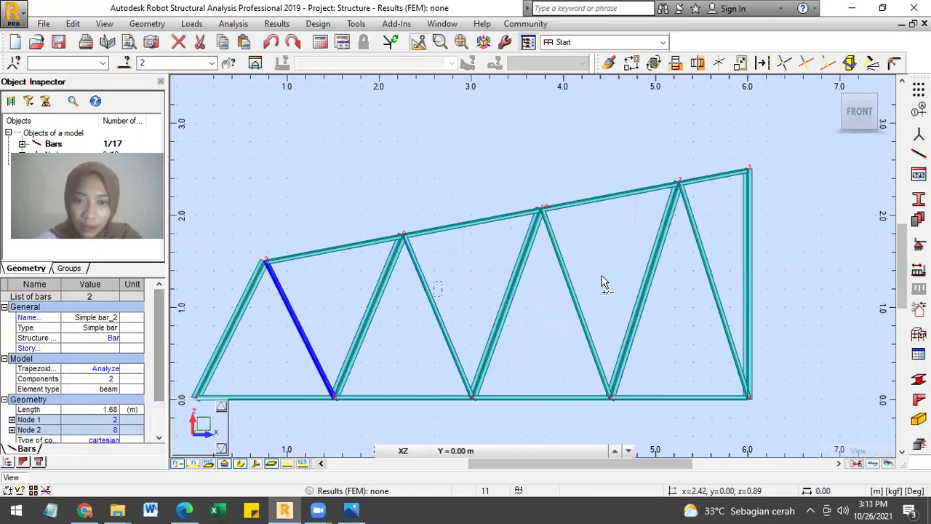
pyautogui.keyDown('ctrl'); pyautogui.click(577, 310); pyautogui.keyUp('ctrl')
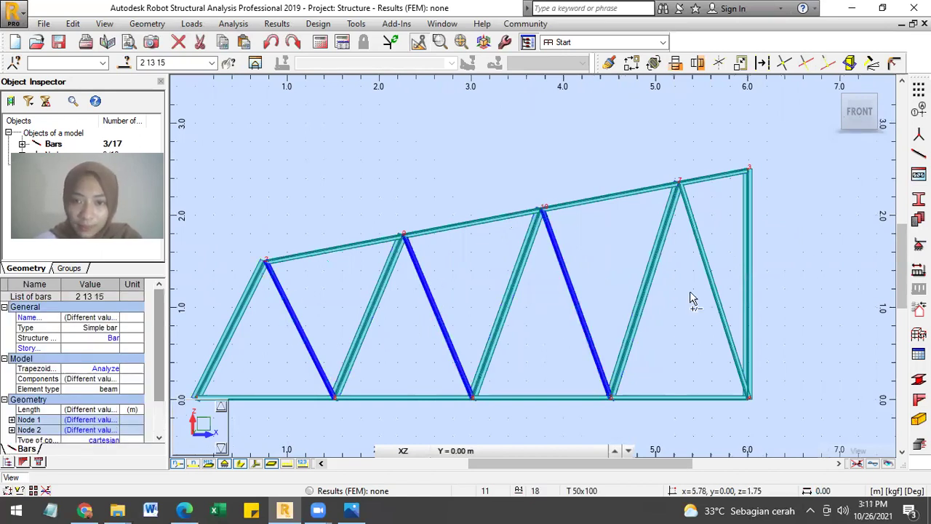
pyautogui.keyDown('ctrl'); pyautogui.click(711, 287); pyautogui.keyUp('ctrl')
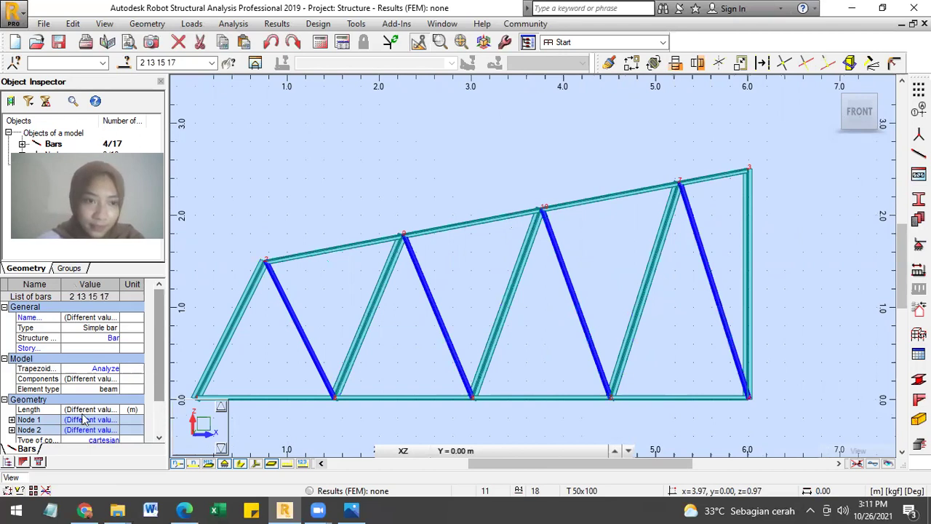
pyautogui.scroll(-3, 94, 371)
pyautogui.click(104, 358)
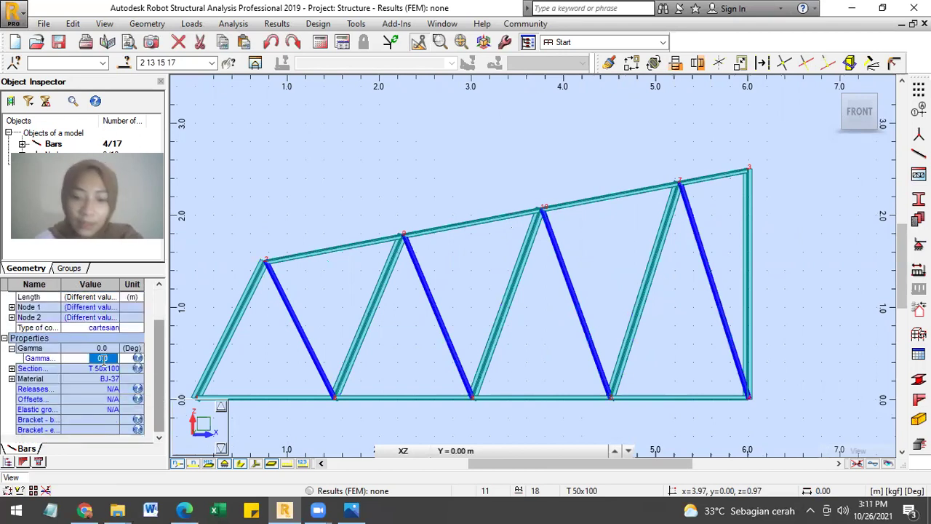
pyautogui.write('-90')
pyautogui.press('Return')
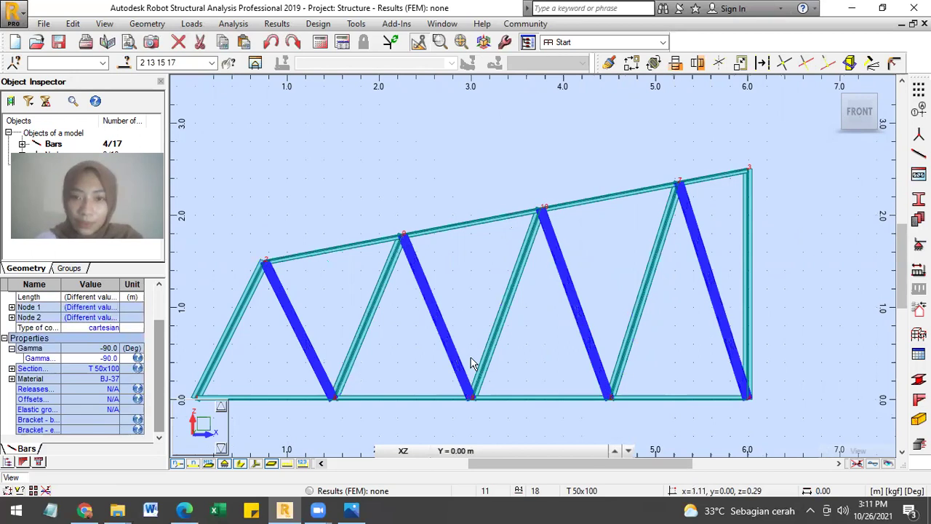
pyautogui.click(611, 246)
pyautogui.scroll(-2, 611, 246)
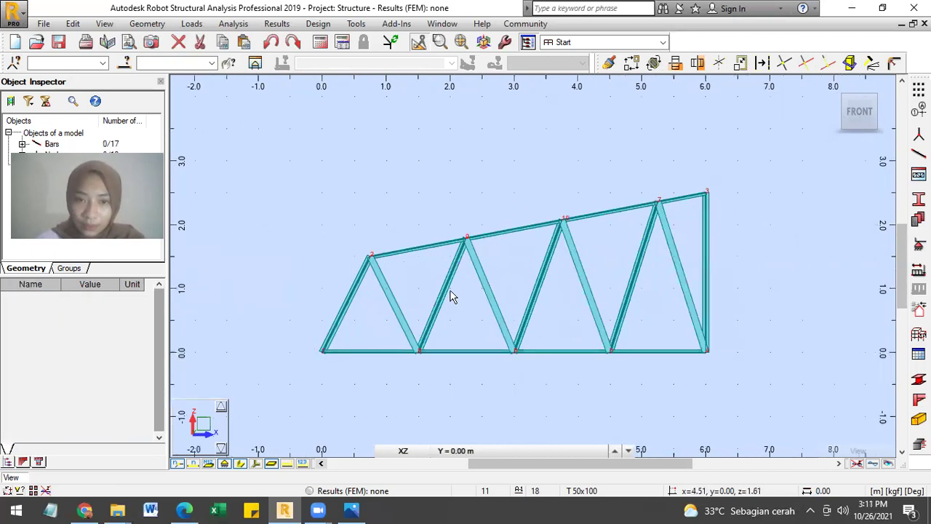
# - Select the whole truss and change the material of all its bars to BJ-41
pyautogui.scroll(1, 432, 316)
pyautogui.click(432, 316)
pyautogui.click(348, 381)
pyautogui.scroll(3, 346, 380)
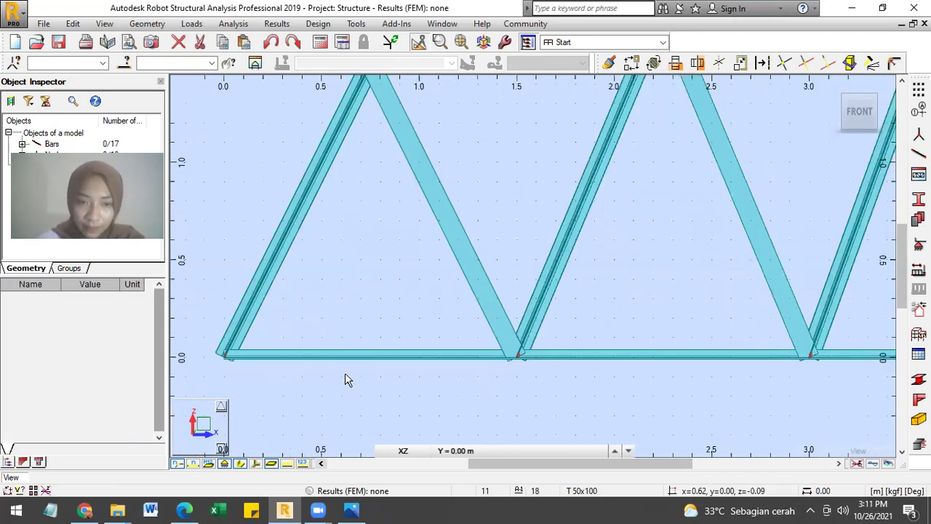
pyautogui.scroll(-1, 345, 379)
pyautogui.moveTo(724, 407); pyautogui.dragTo(266, 202)
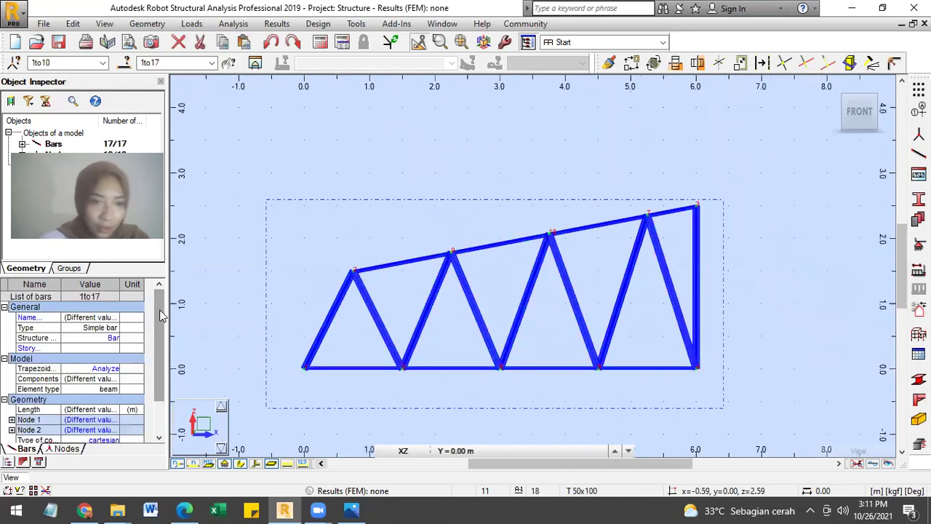
pyautogui.scroll(-1, 99, 384)
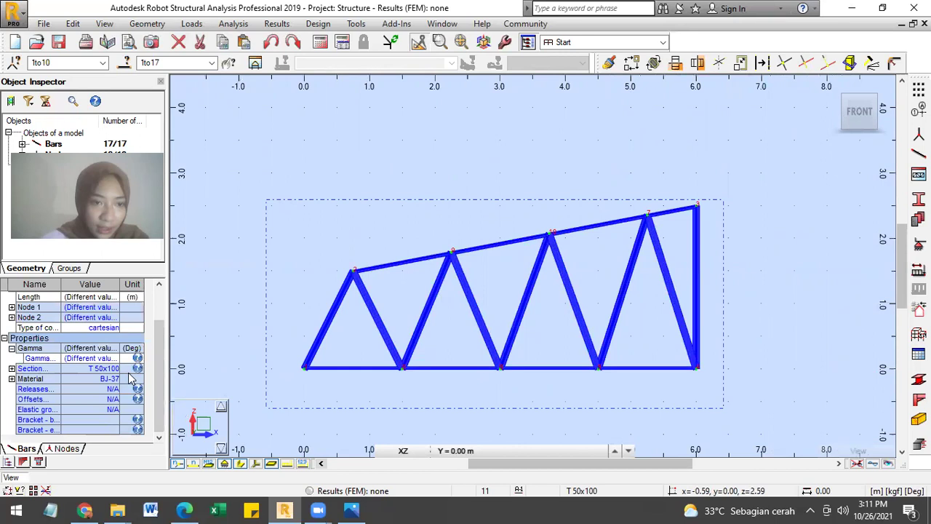
pyautogui.click(120, 105)
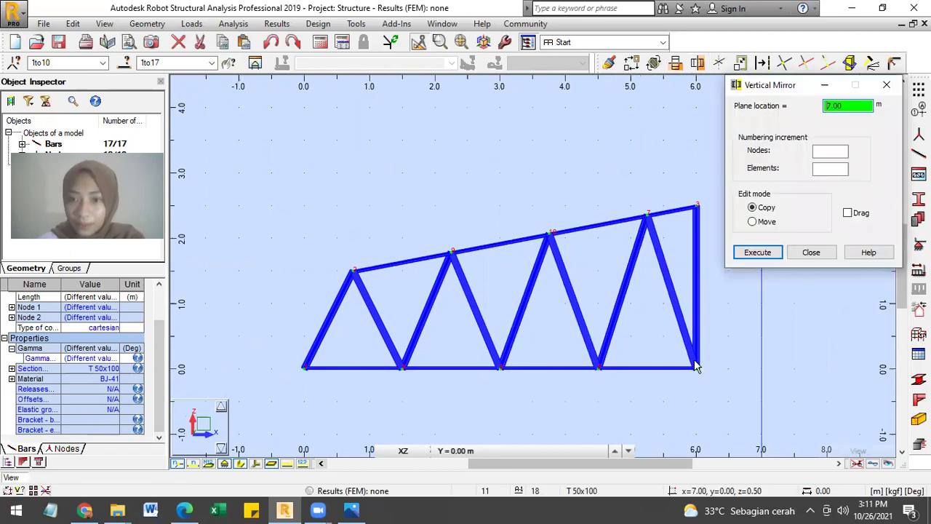
# - Mirror a copy of the whole half-truss about the vertical plane at x = 6.00 m
pyautogui.click(705, 333)
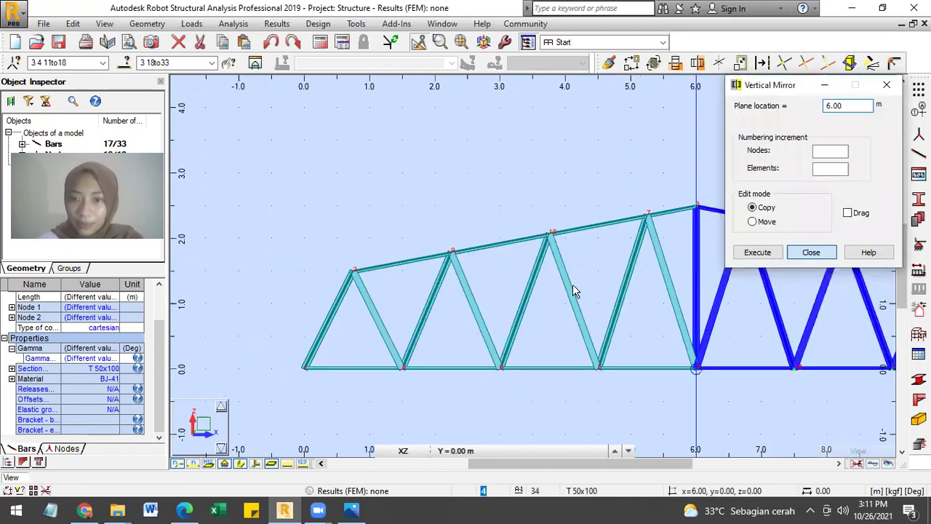
pyautogui.scroll(-2, 464, 286)
pyautogui.click(653, 353)
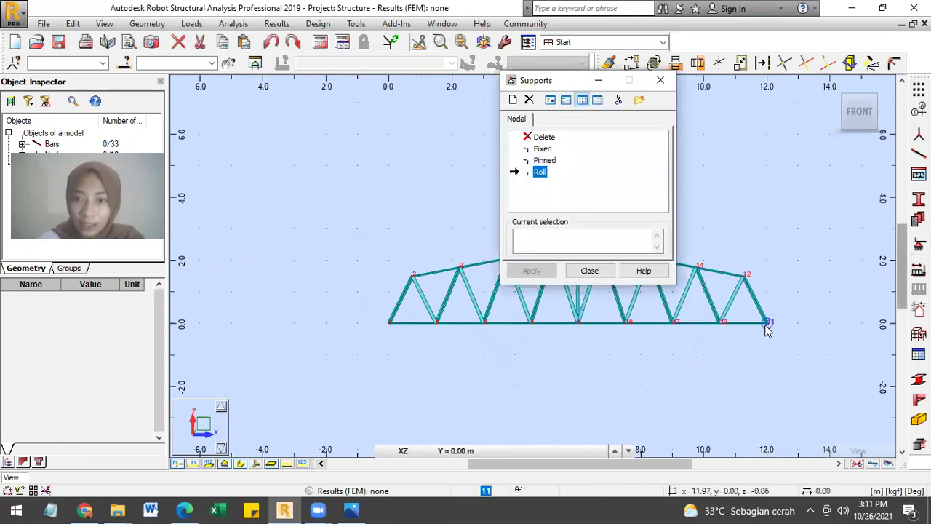
# - Assign a Roll support to the bottom chord's end node at x = 12 and a Pinned support to the node at x = 0
pyautogui.click(766, 323)
pyautogui.click(539, 160)
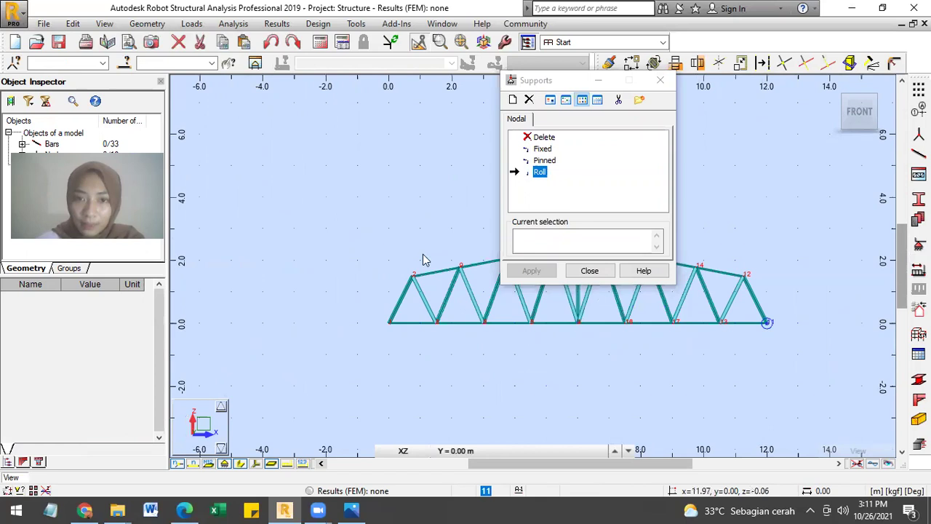
pyautogui.click(390, 325)
pyautogui.click(592, 273)
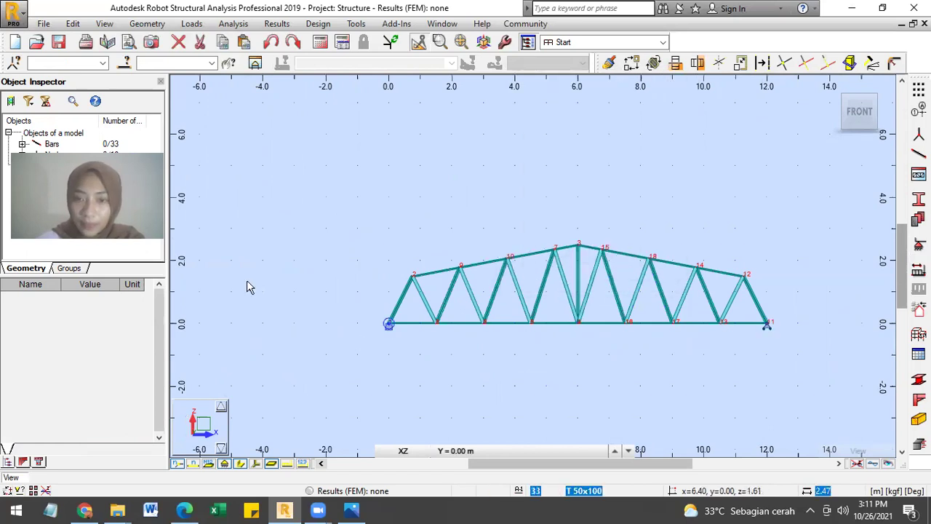
# - Define the dead load cases DL1 and DL2
pyautogui.scroll(-1, 764, 256)
pyautogui.click(919, 270)
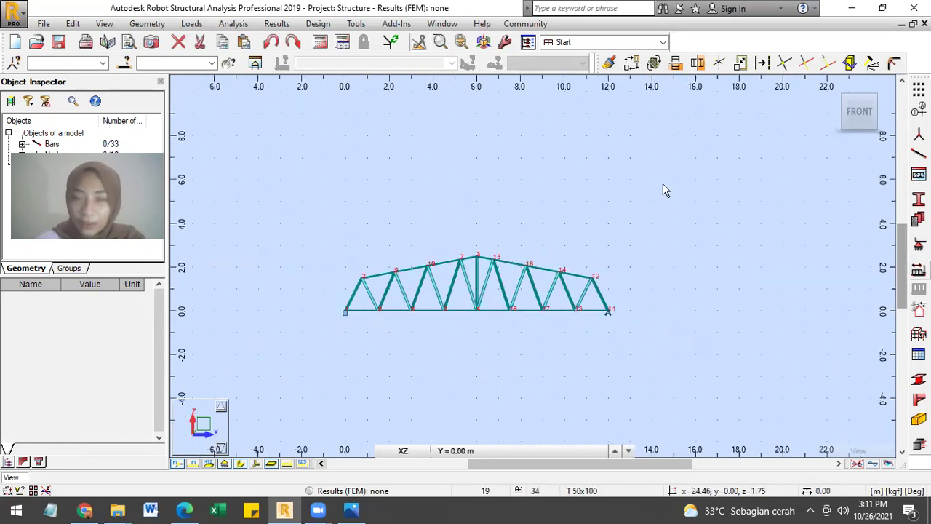
pyautogui.click(639, 179)
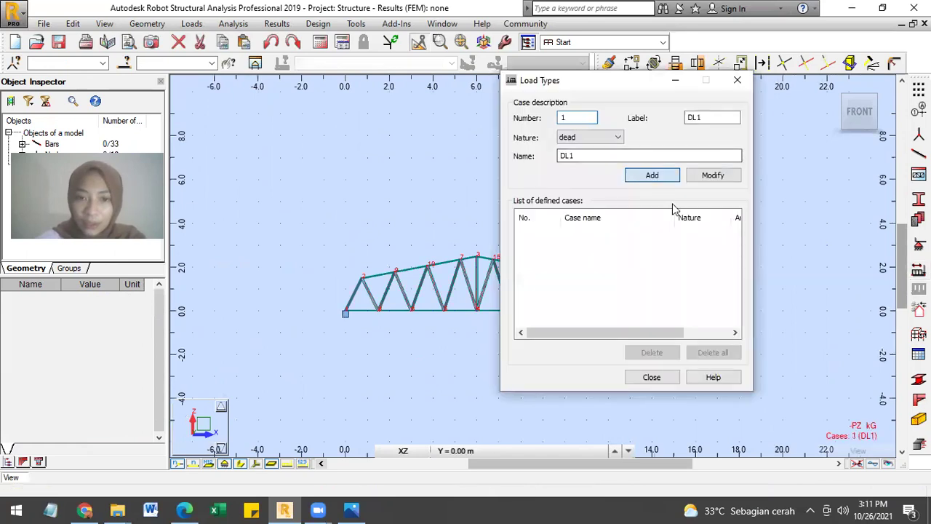
pyautogui.click(651, 378)
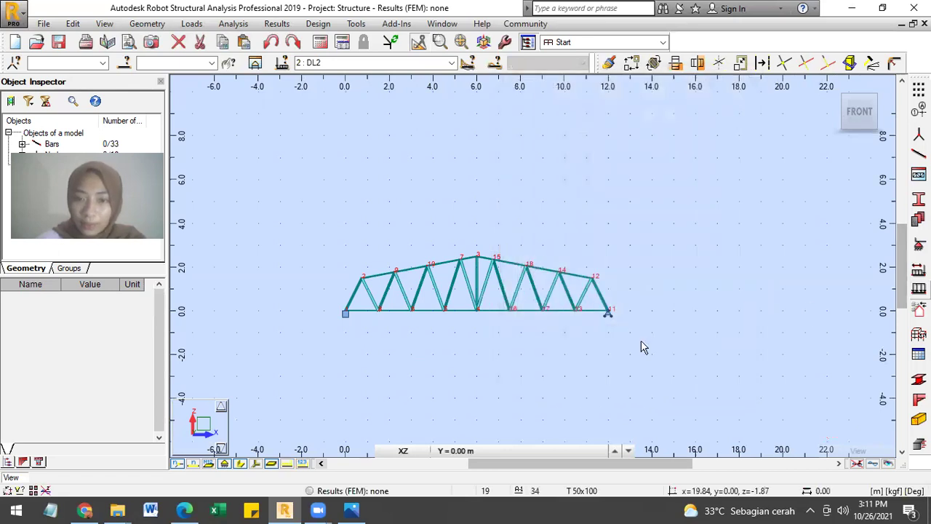
# - Apply a nodal force of -200 kgf in Z to the bottom chord node at x = 9 in load case DL2
pyautogui.scroll(1, 408, 318)
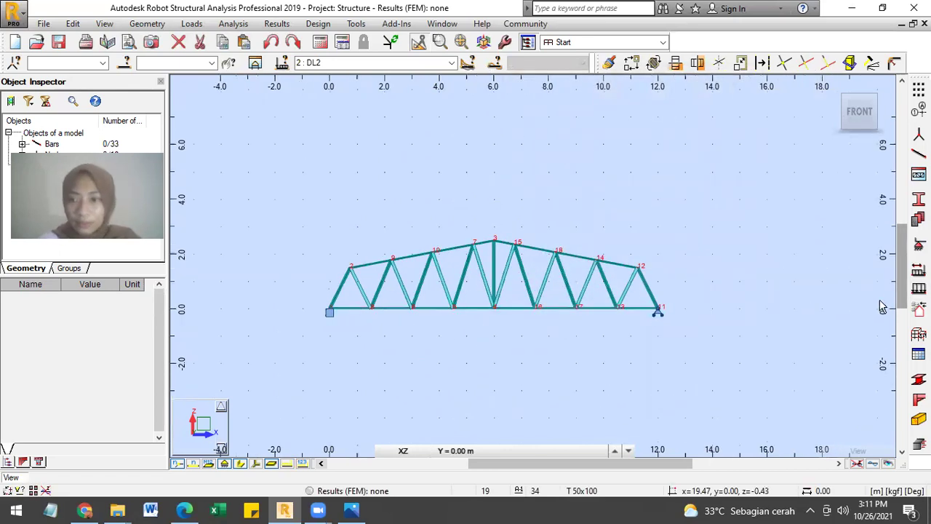
pyautogui.click(919, 288)
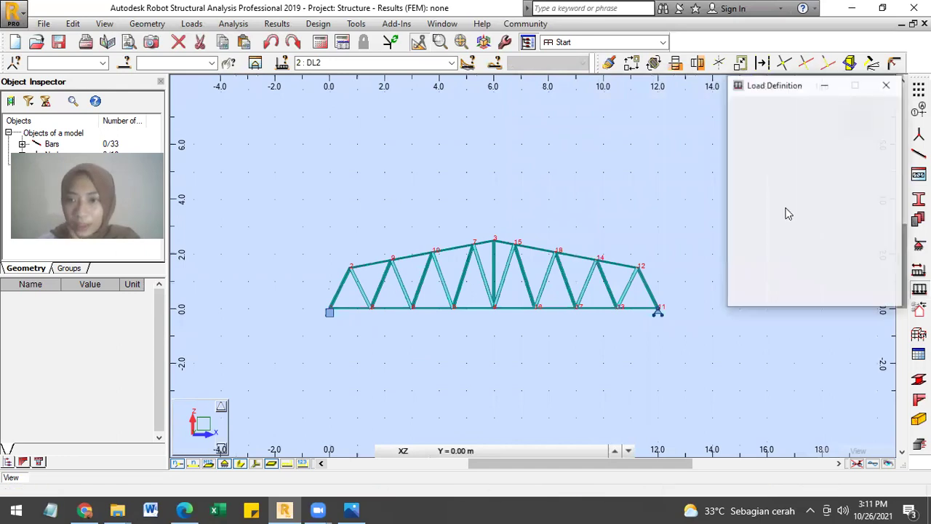
pyautogui.click(764, 180)
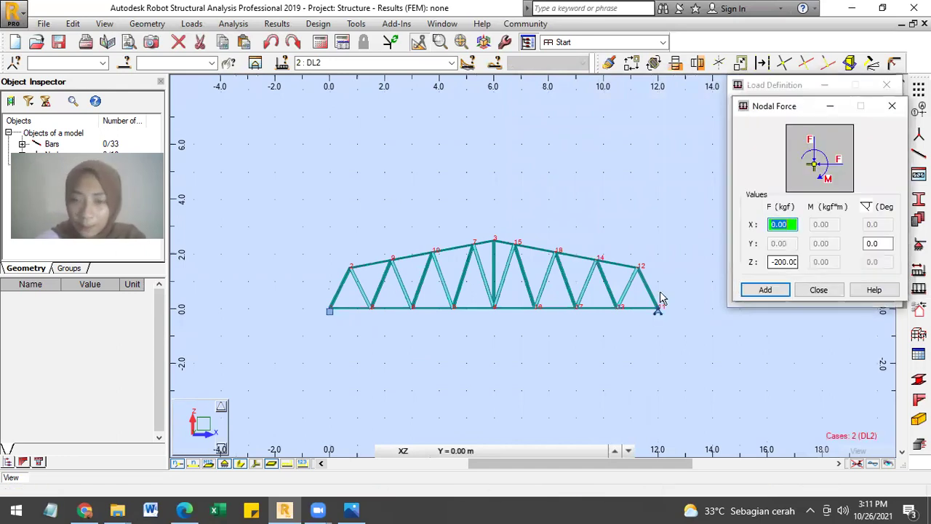
pyautogui.scroll(2, 561, 320)
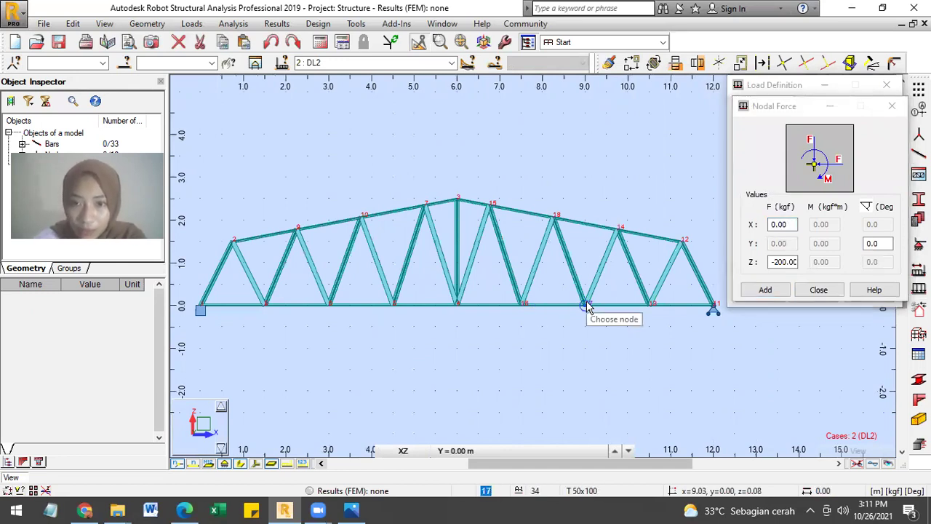
pyautogui.click(765, 289)
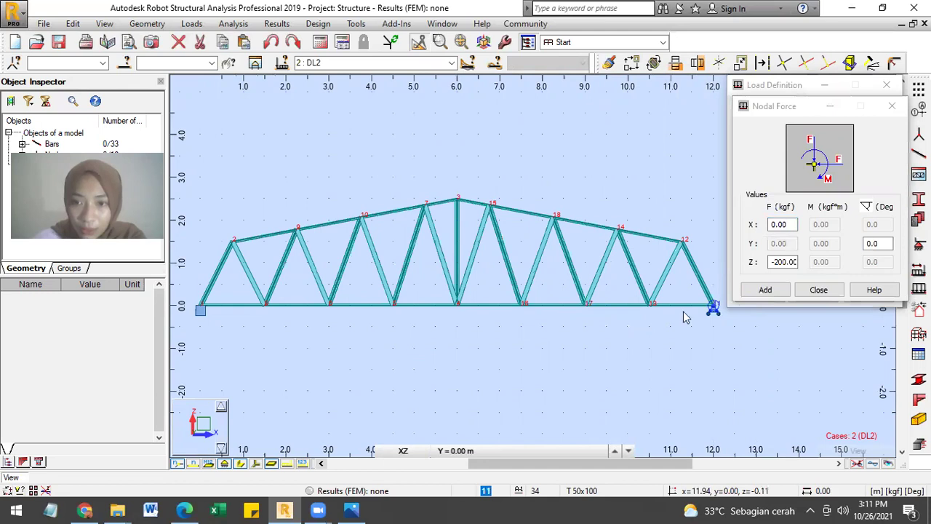
pyautogui.click(583, 302)
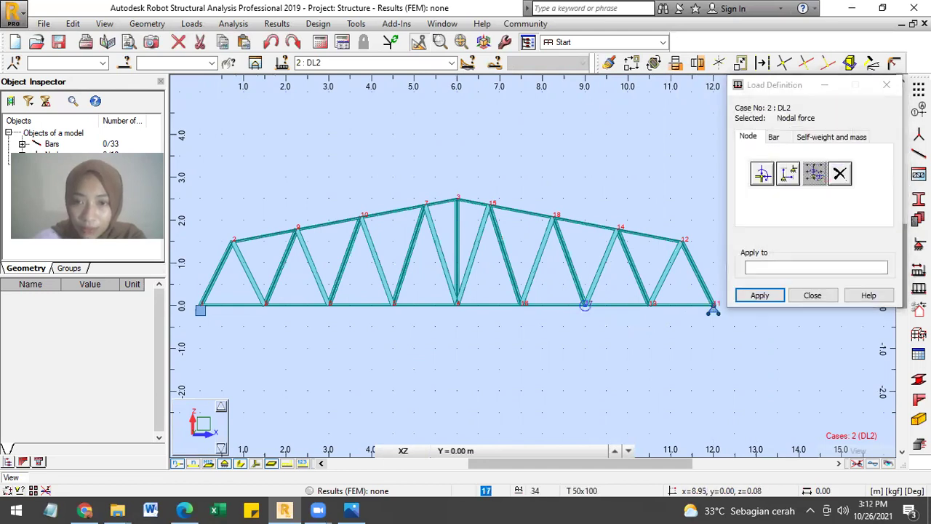
# - Apply a nodal force of -300 kgf in Z to the truss apex node in load case DL2 and finish load definition
pyautogui.click(762, 173)
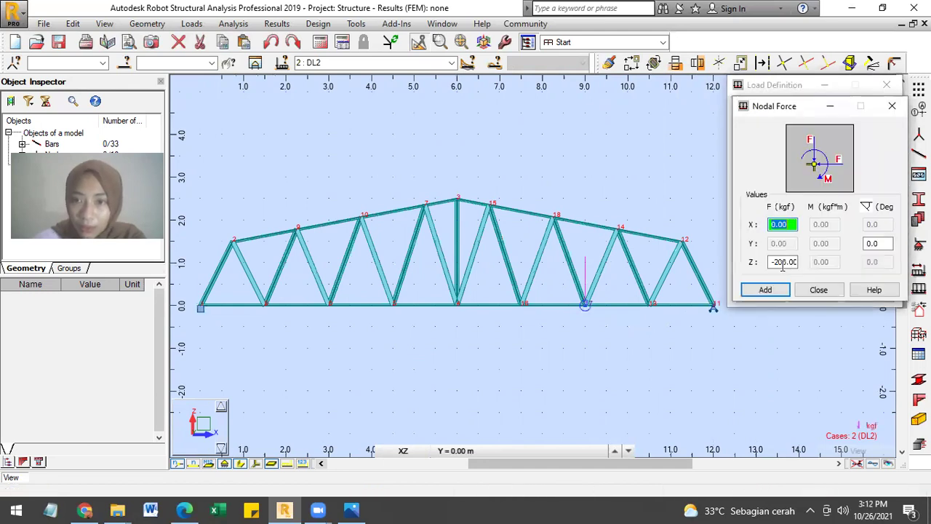
pyautogui.doubleClick(785, 263)
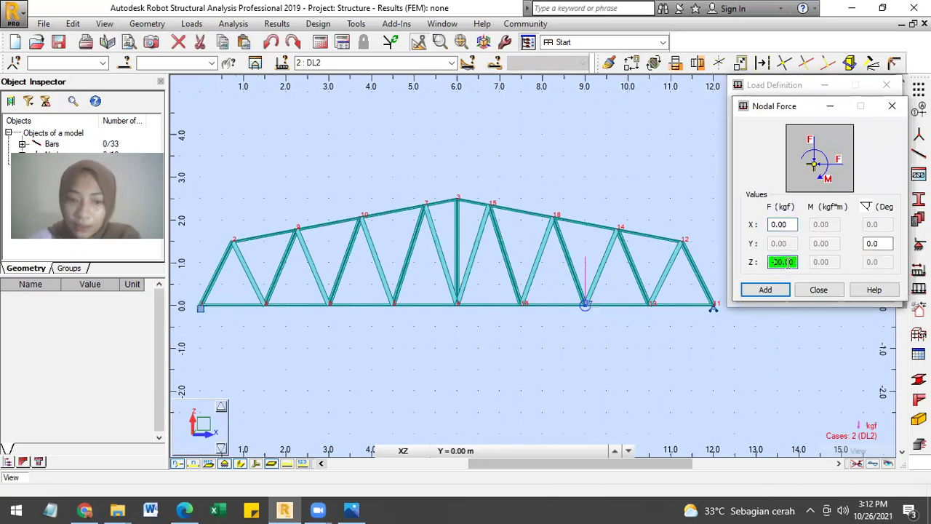
pyautogui.write('3')
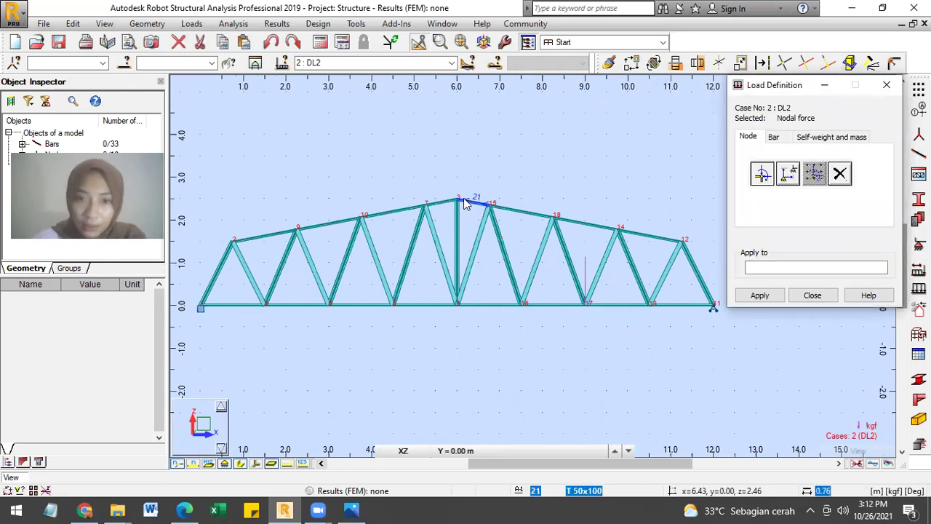
pyautogui.click(457, 200)
pyautogui.click(777, 294)
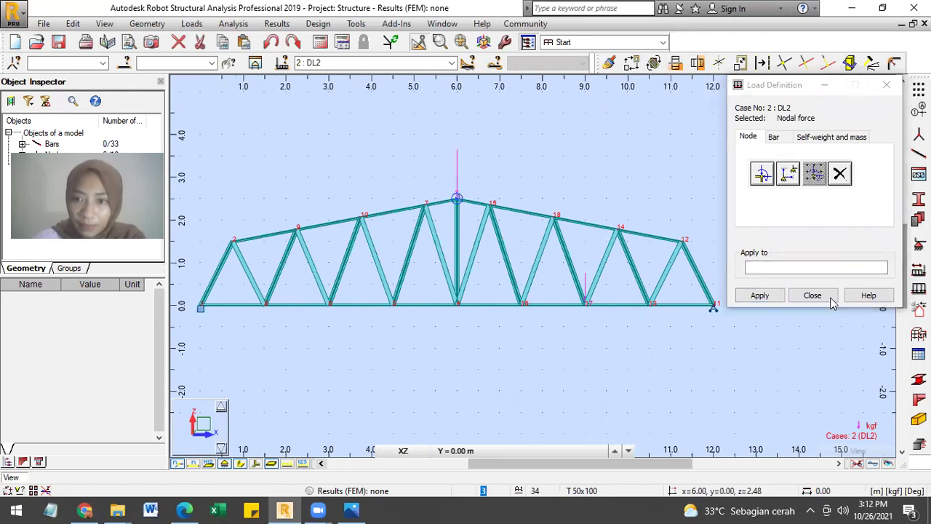
pyautogui.click(810, 295)
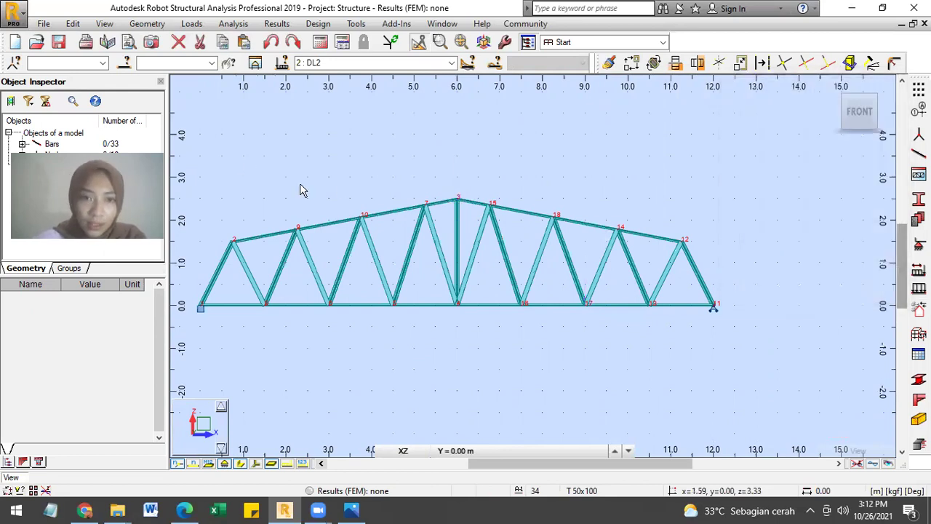
# - Apply a DL2 nodal force of -150 kgf in Z to all top chord nodes except the apex, and to the bottom chord node at x = 3
pyautogui.scroll(-1, 207, 161)
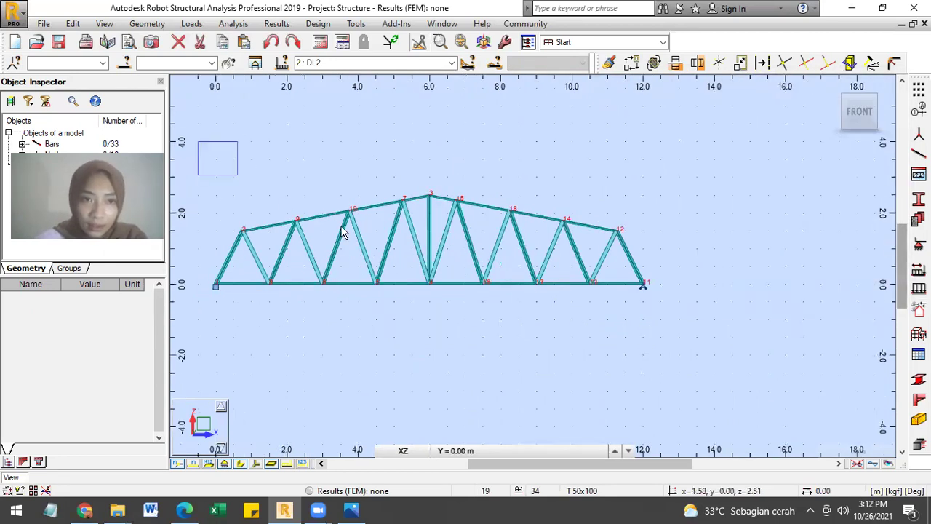
pyautogui.moveTo(385, 249); pyautogui.dragTo(411, 251)
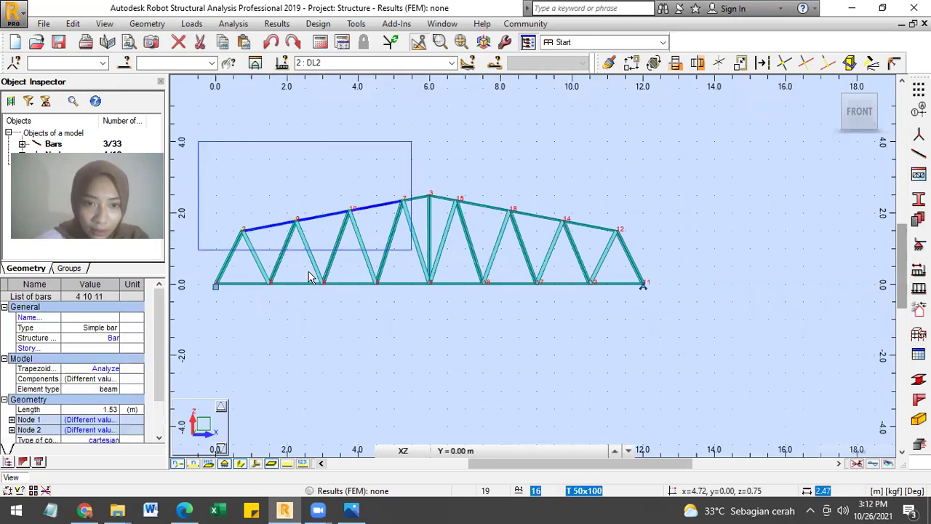
pyautogui.moveTo(304, 275); pyautogui.dragTo(346, 303)
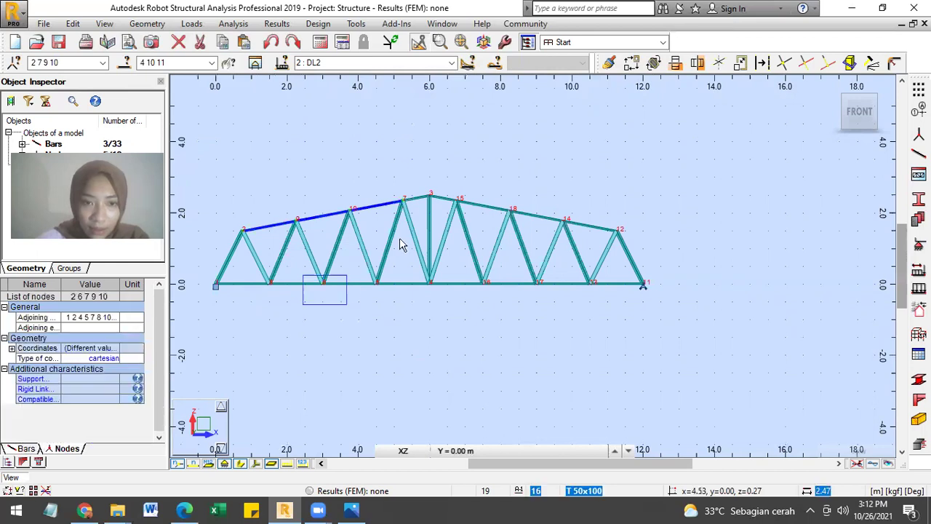
pyautogui.moveTo(443, 177); pyautogui.dragTo(638, 250)
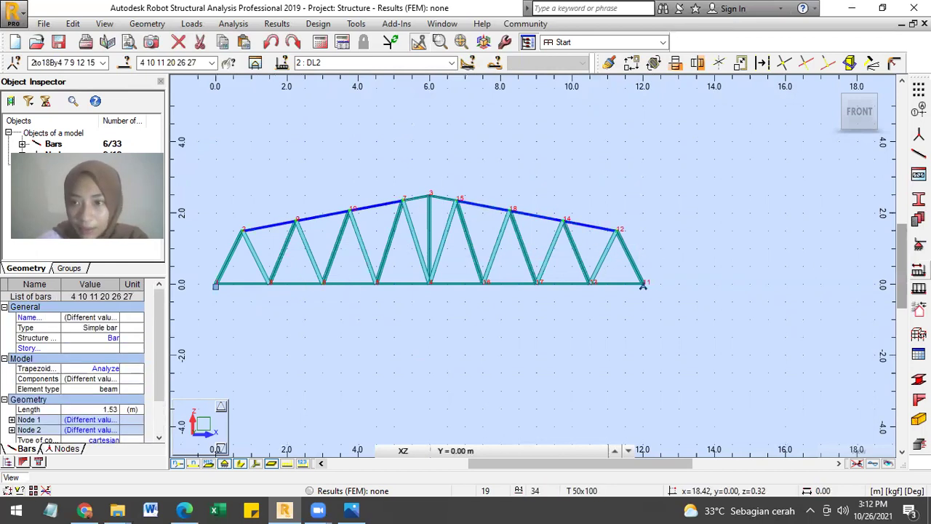
pyautogui.click(919, 310)
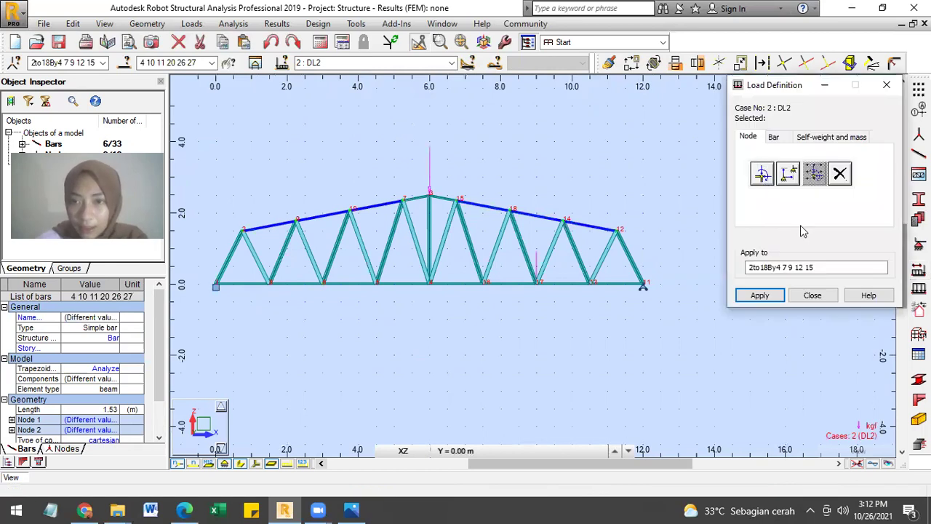
pyautogui.doubleClick(775, 263)
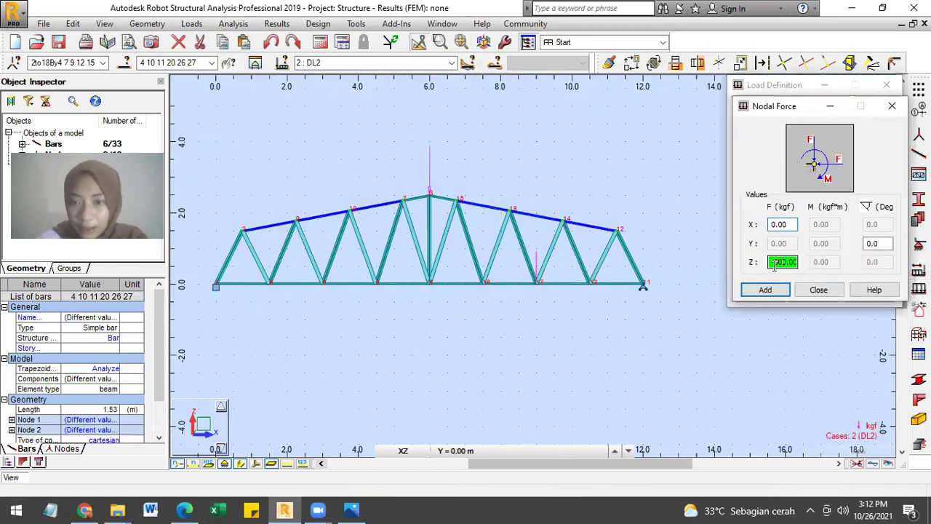
pyautogui.moveTo(775, 263); pyautogui.dragTo(832, 327)
pyautogui.write('-150')
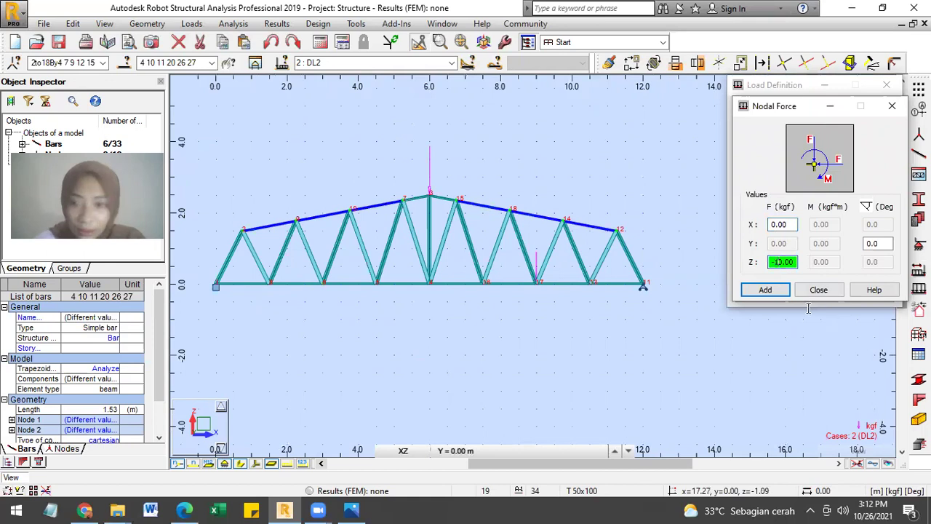
pyautogui.click(765, 289)
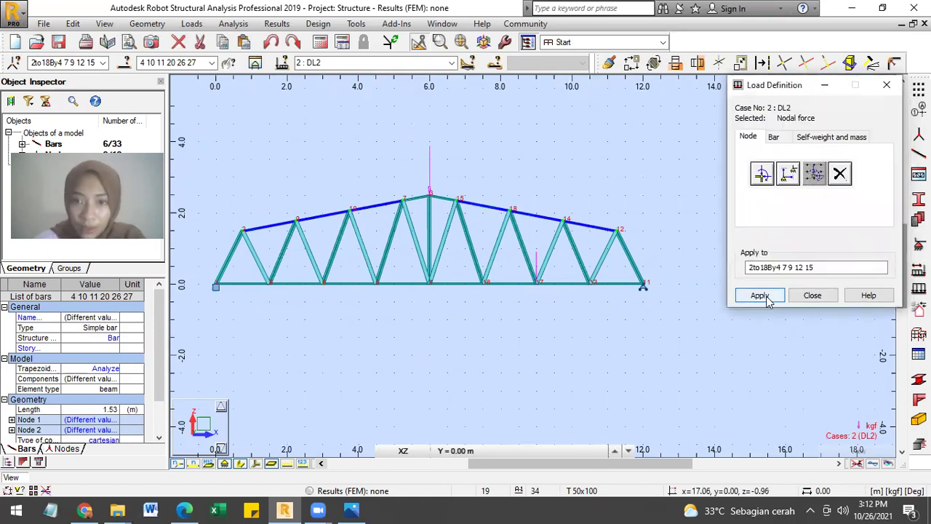
pyautogui.press('Return')
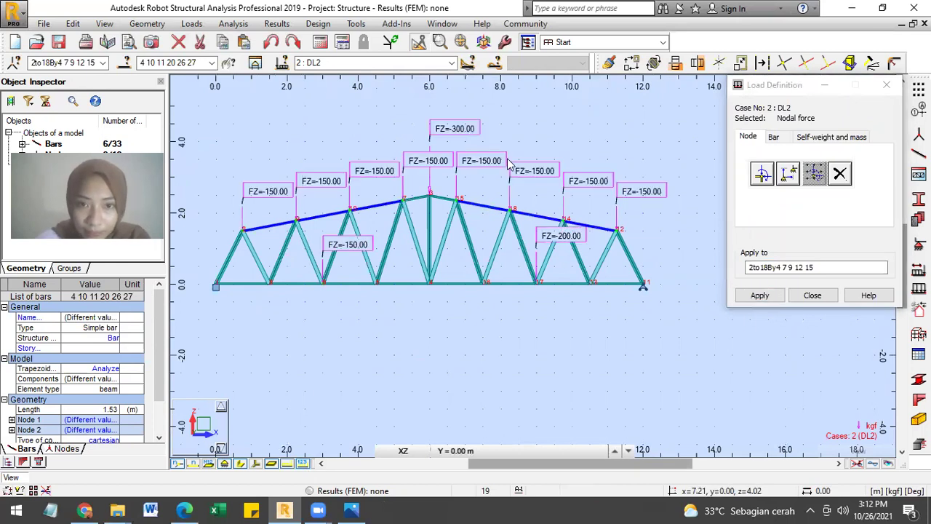
pyautogui.click(822, 299)
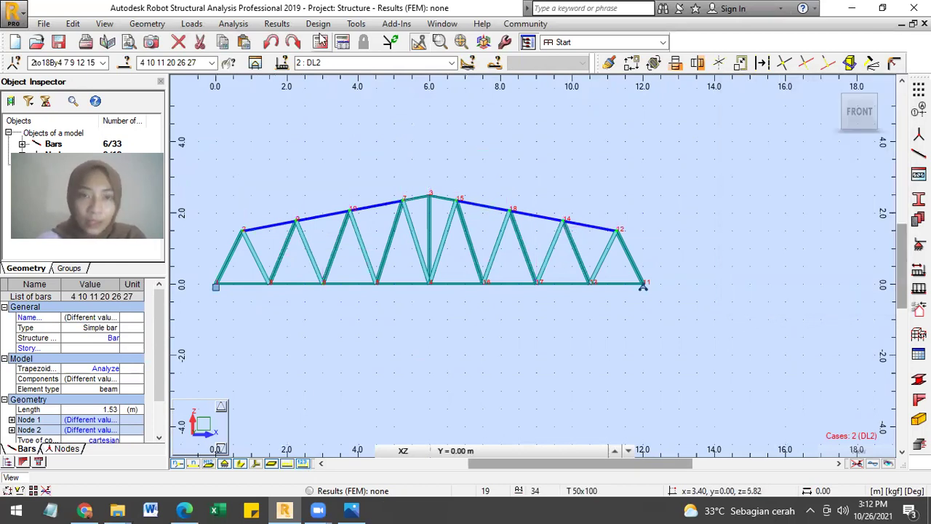
# - Run the structural calculations and display the bars' Fx force diagram with differentiated positive and negative values and filled areas
pyautogui.click(320, 41)
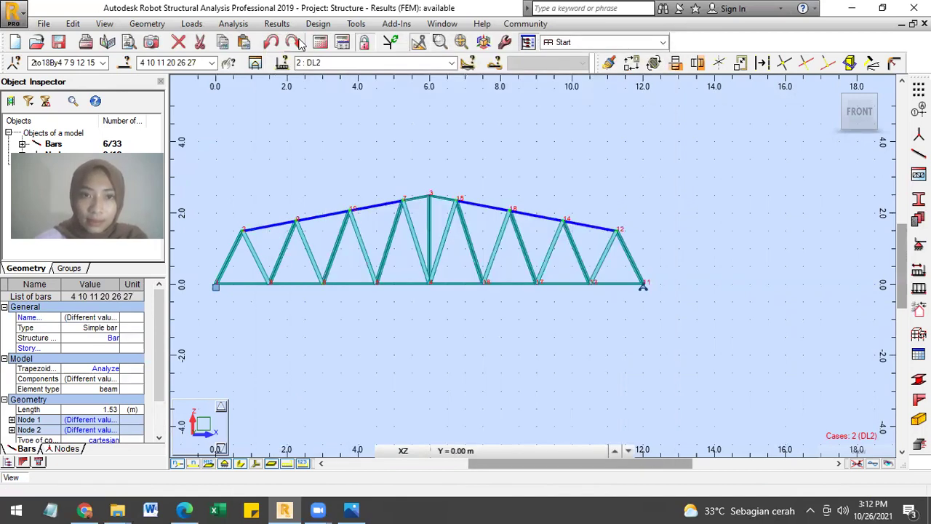
pyautogui.click(277, 24)
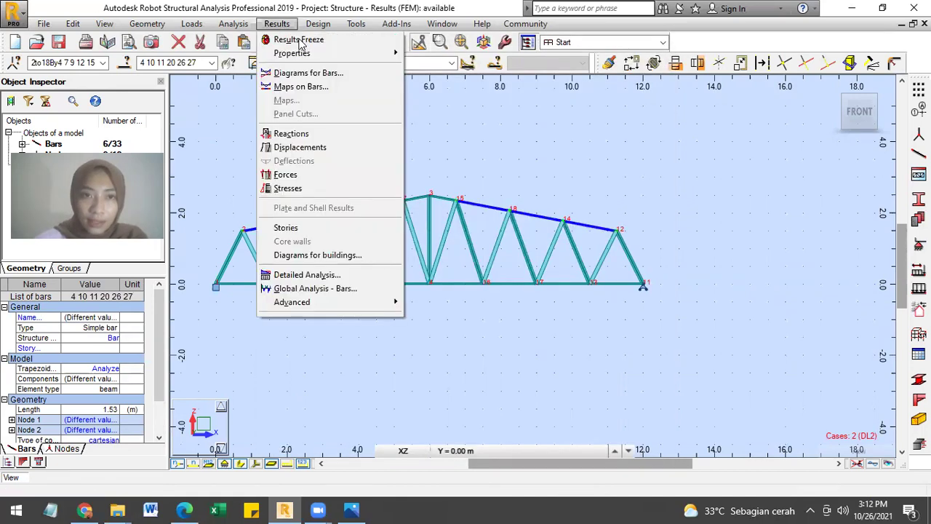
pyautogui.press('d')
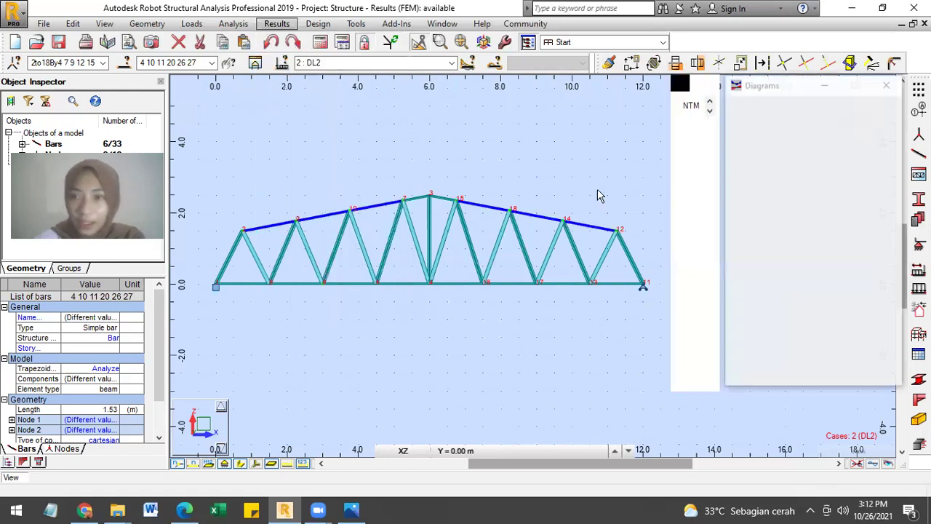
pyautogui.click(768, 158)
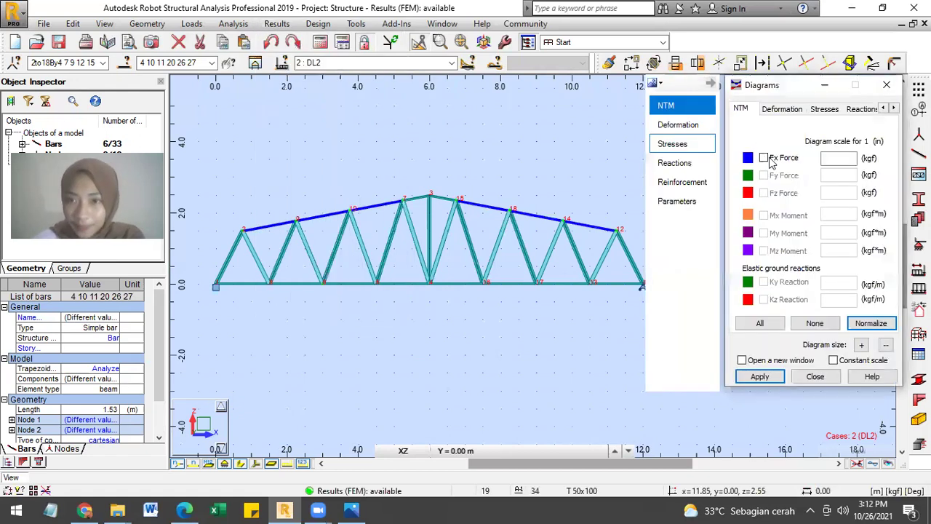
pyautogui.click(678, 202)
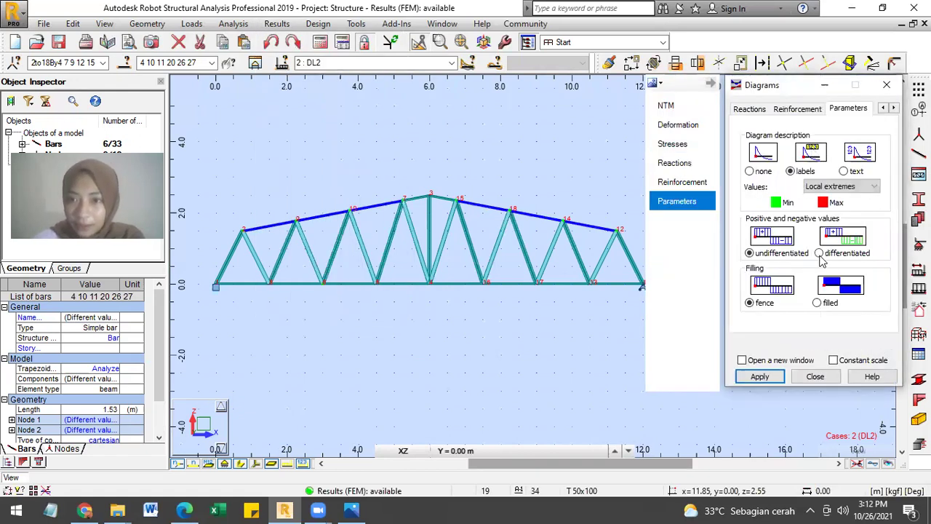
pyautogui.click(817, 302)
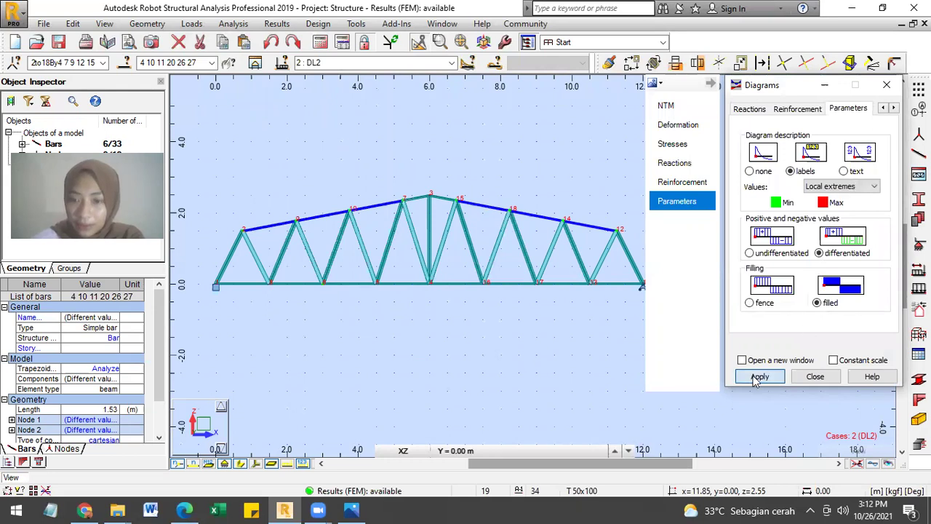
pyautogui.click(759, 375)
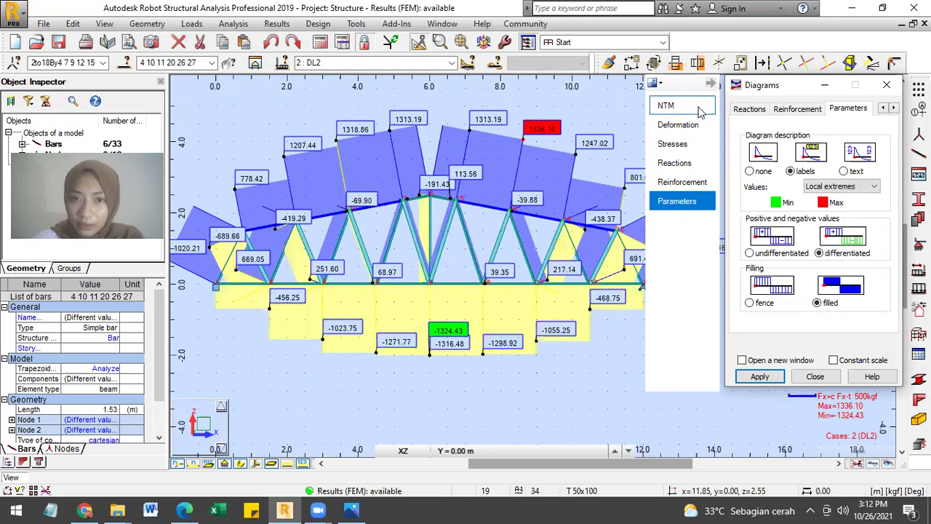
# - Display the truss's deformation diagram together with the exact deformation for bars
pyautogui.click(690, 129)
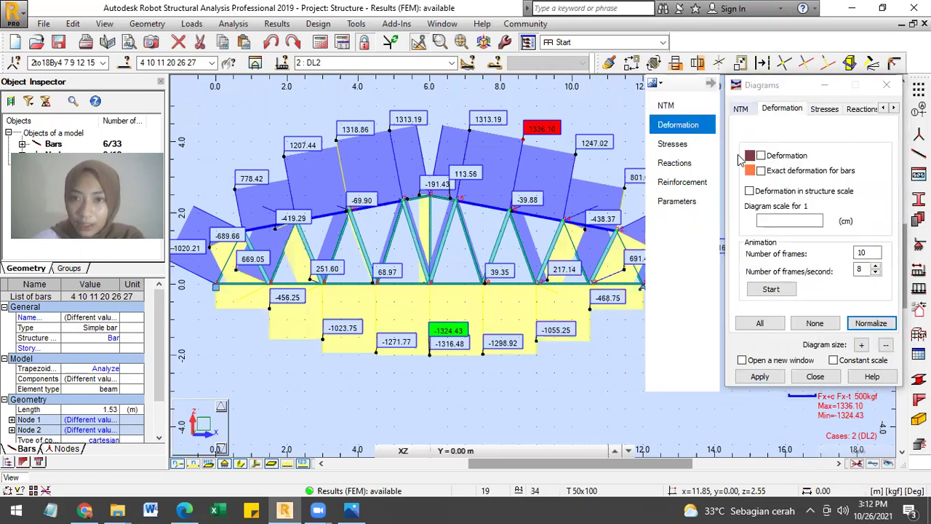
pyautogui.click(761, 156)
pyautogui.click(760, 171)
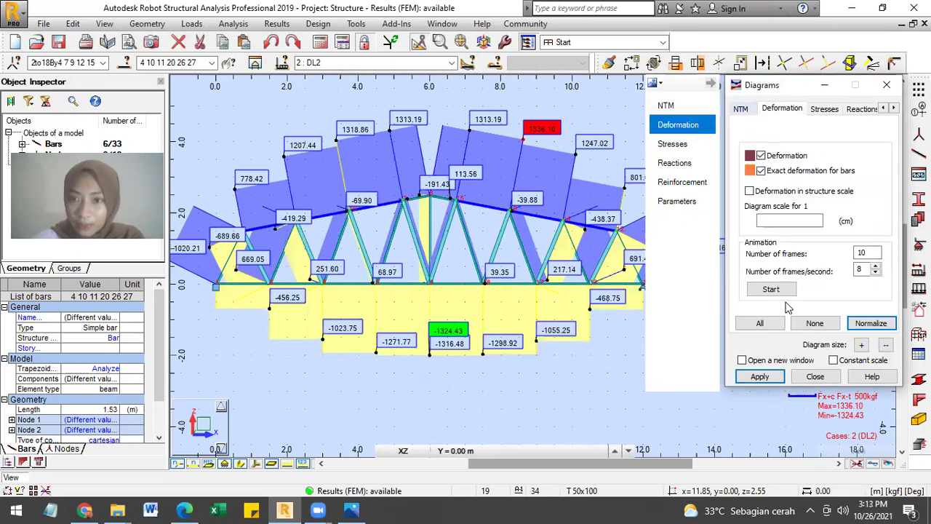
pyautogui.click(761, 377)
pyautogui.scroll(-1, 536, 318)
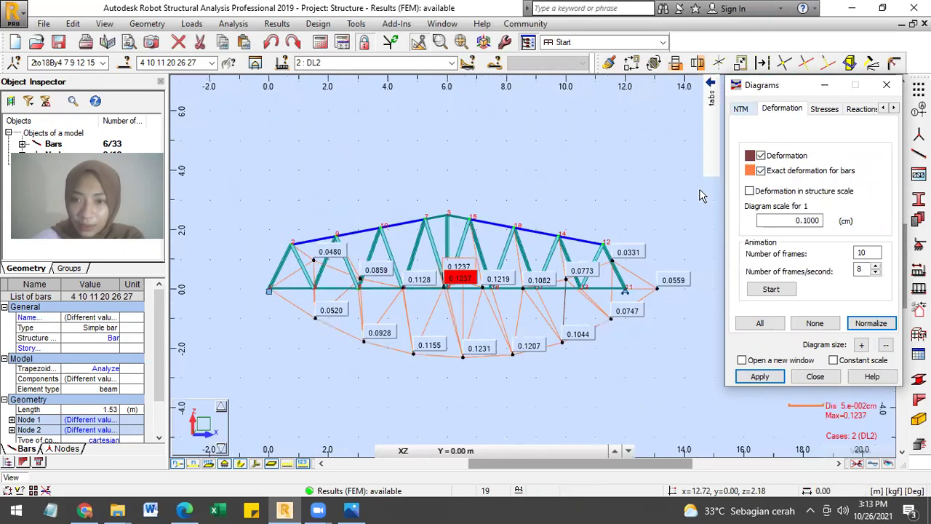
# - Turn off both deformation diagrams and display the FX and FZ support reactions with descriptions
pyautogui.click(696, 164)
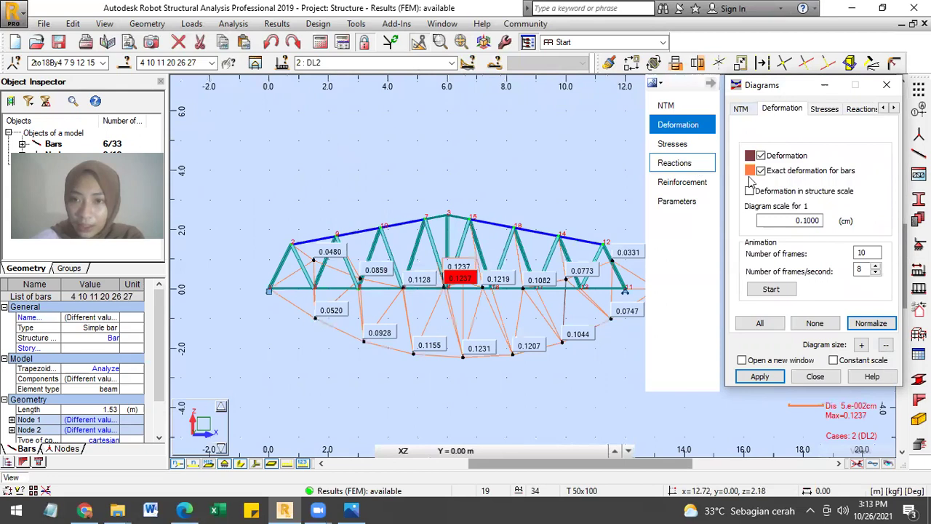
pyautogui.click(704, 127)
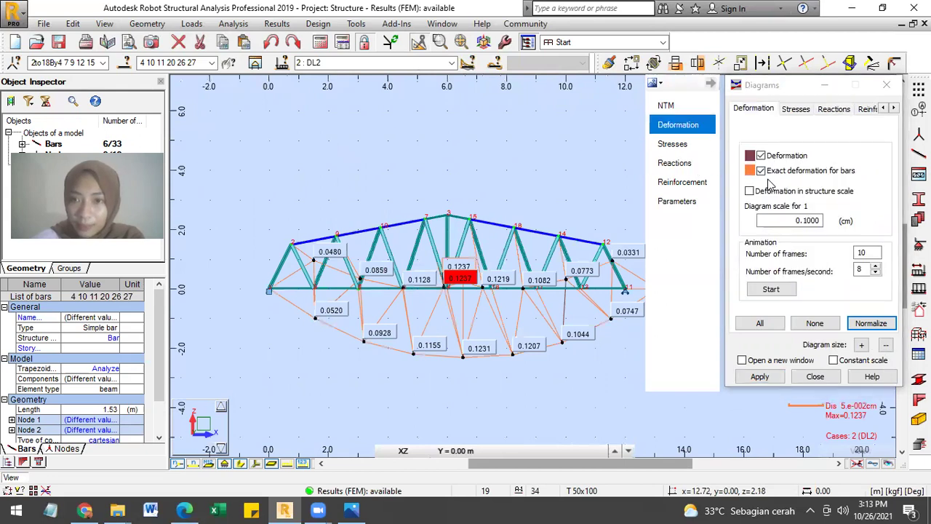
pyautogui.click(711, 166)
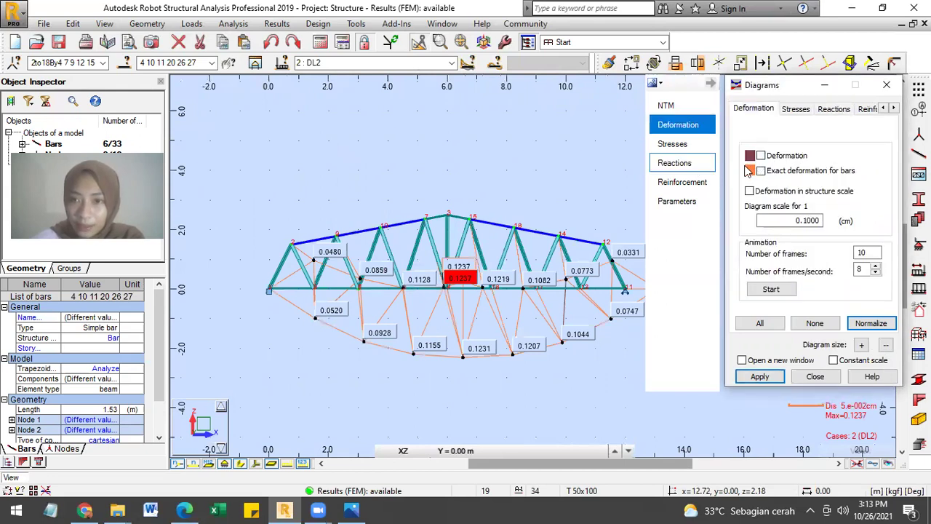
pyautogui.click(778, 229)
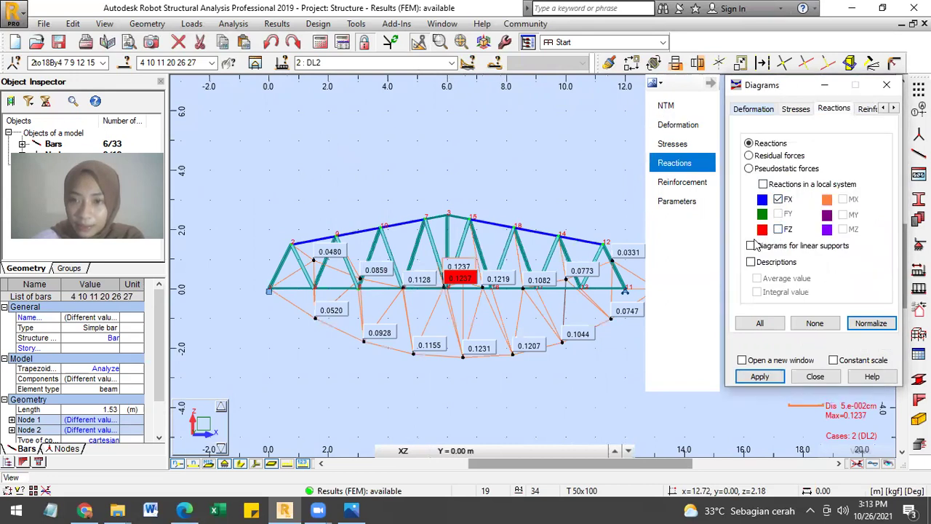
pyautogui.click(751, 262)
pyautogui.click(760, 377)
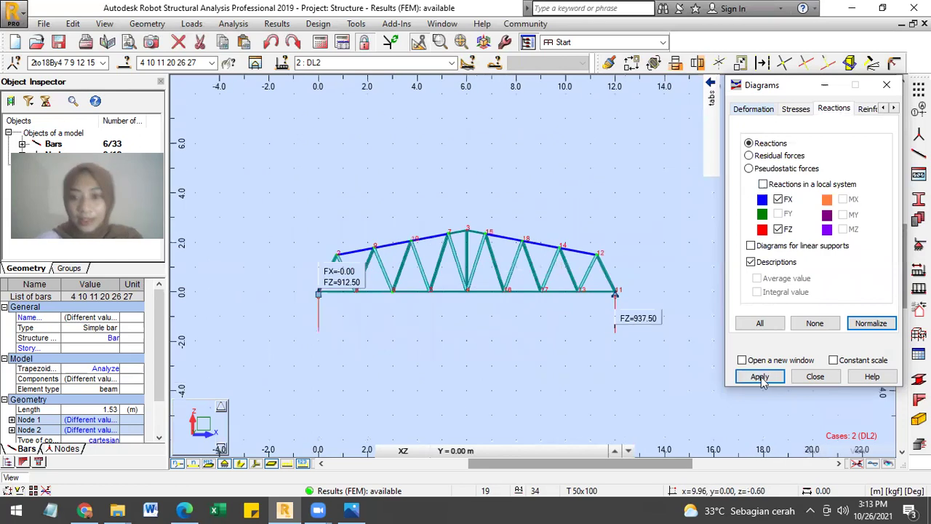